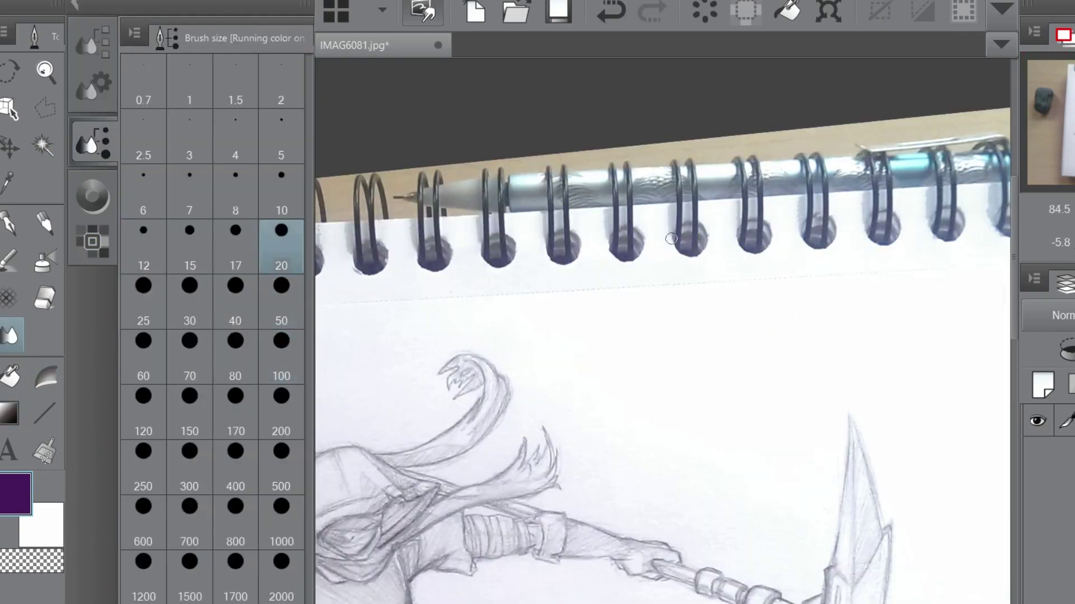
# Blend along the notebook's spiral rings and page edge in the photo with the Running color brush at size 20.
pyautogui.moveTo(796, 218); pyautogui.dragTo(659, 233)
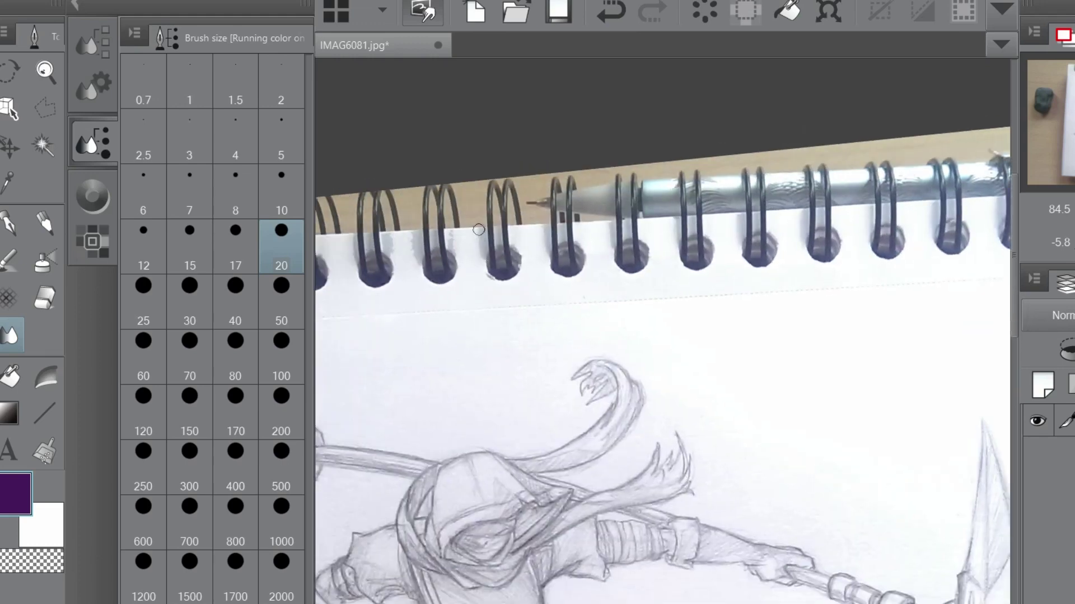
pyautogui.moveTo(479, 229); pyautogui.dragTo(625, 268)
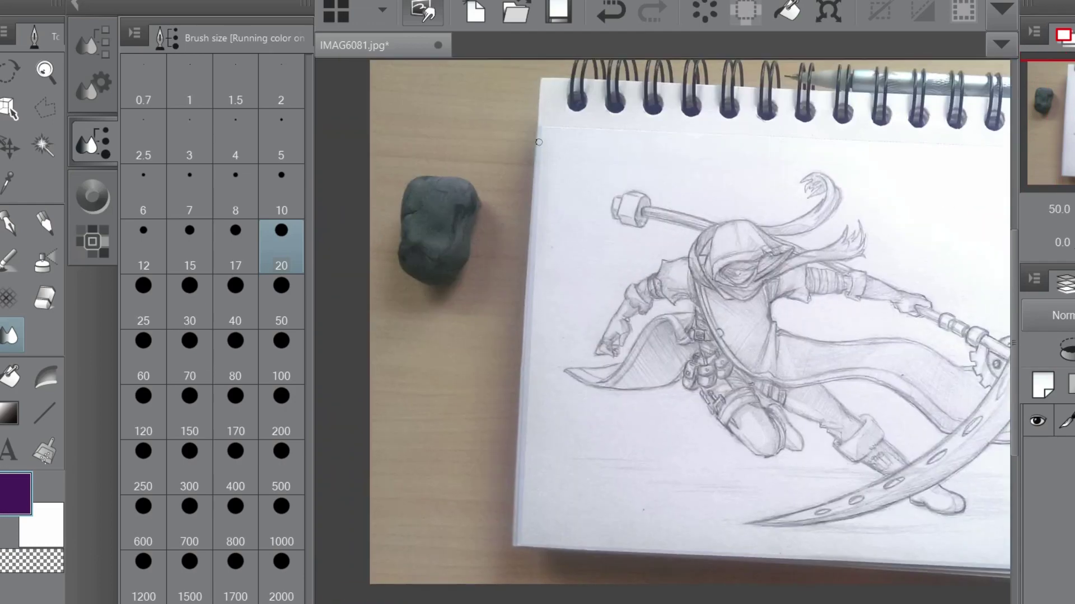
pyautogui.moveTo(538, 142); pyautogui.dragTo(517, 92)
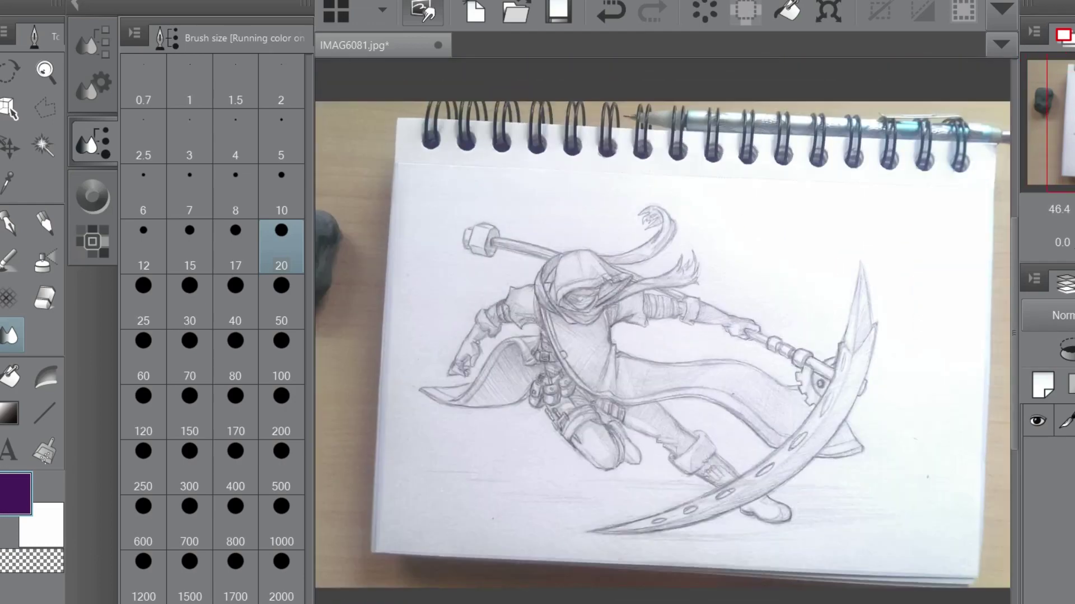
# Auto select the blank page around the figure and try to convert its brightness to opacity.
pyautogui.scroll(-2, 408, 270)
pyautogui.press('m')
pyautogui.press('w')
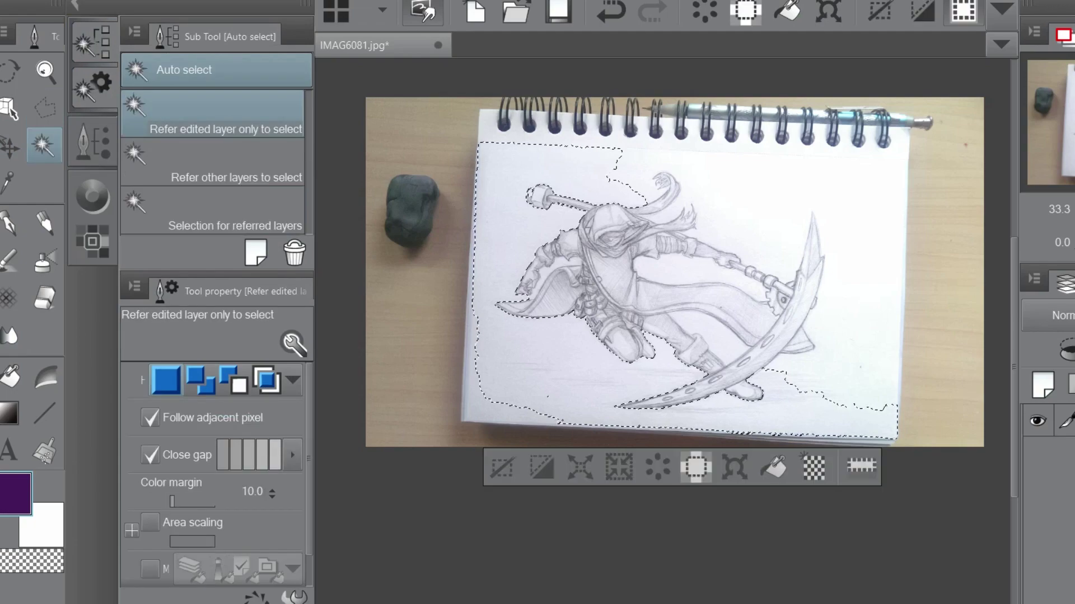
pyautogui.hotkey('alt', 'e')
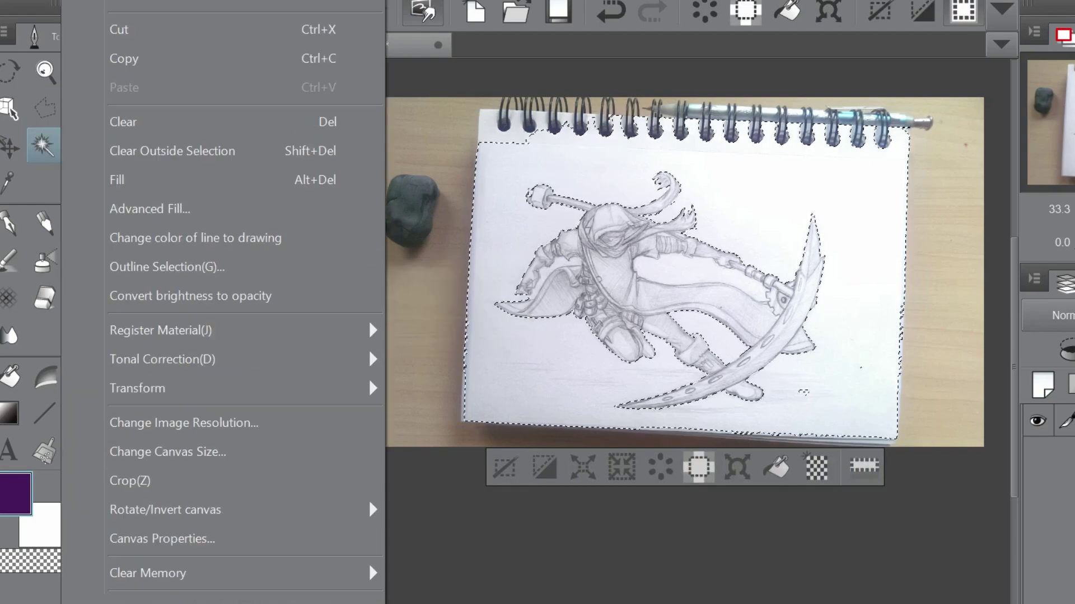
pyautogui.press('Return')
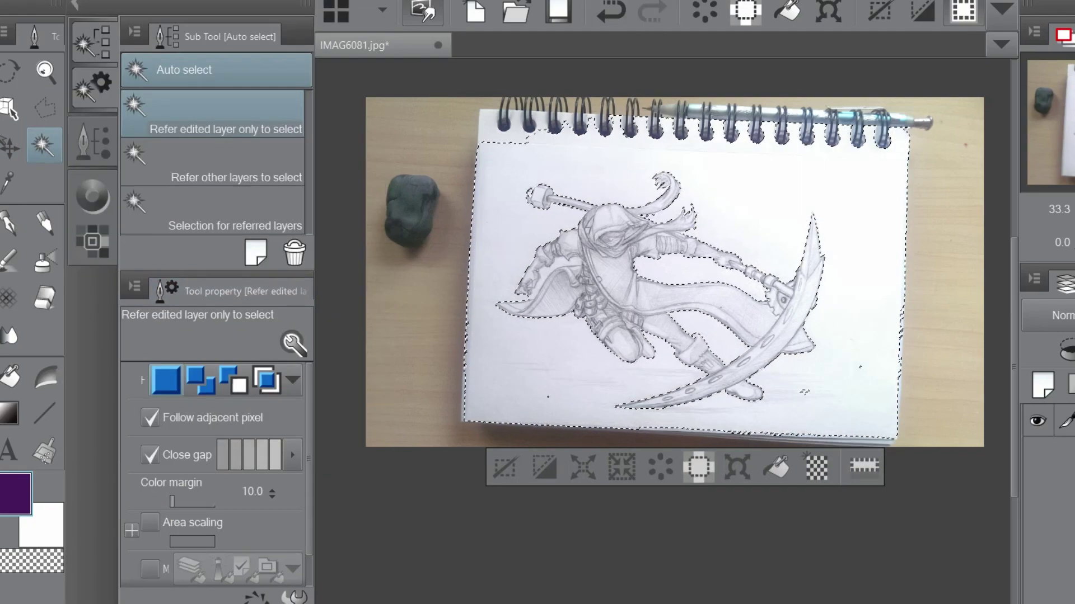
pyautogui.hotkey('ctrl', 'z')
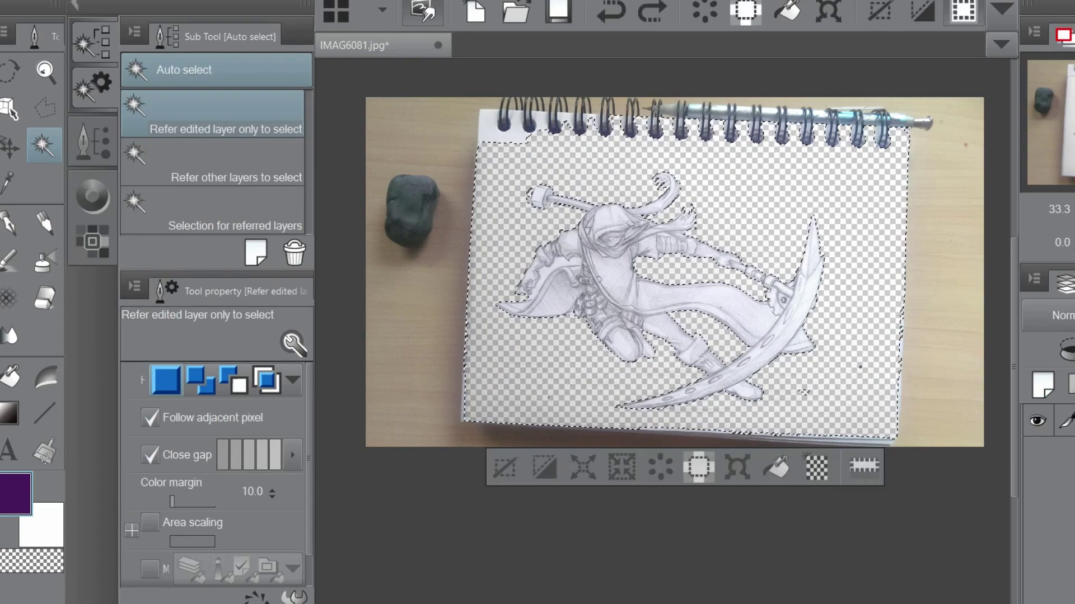
# Try converting the figure and the page's surroundings to opacity, with a purple Lighter ink test stroke on the figure.
pyautogui.hotkey('alt', 'e')
pyautogui.press('Return')
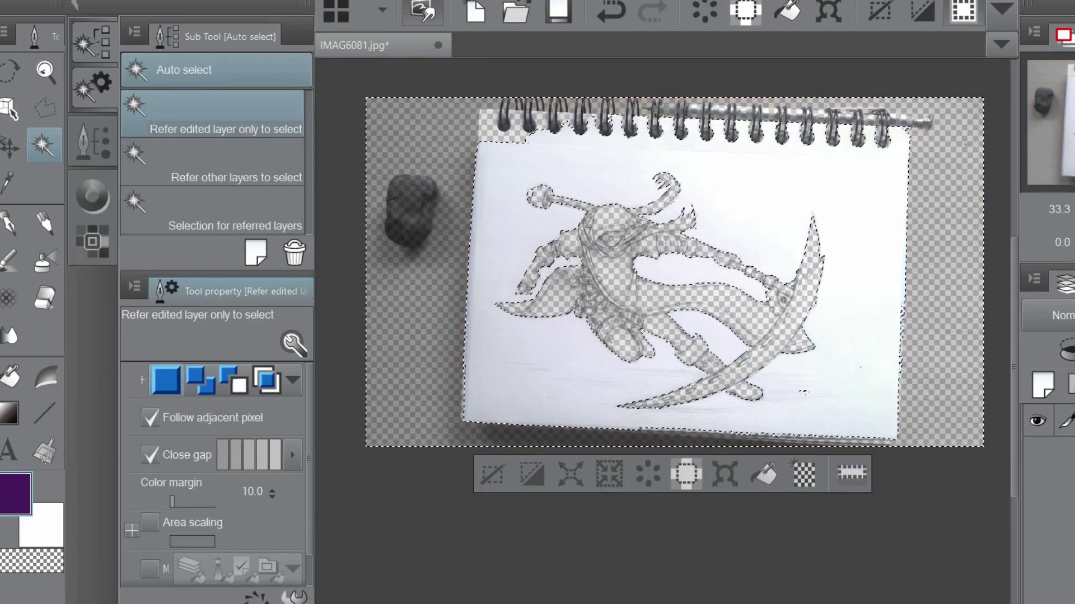
pyautogui.press('b')
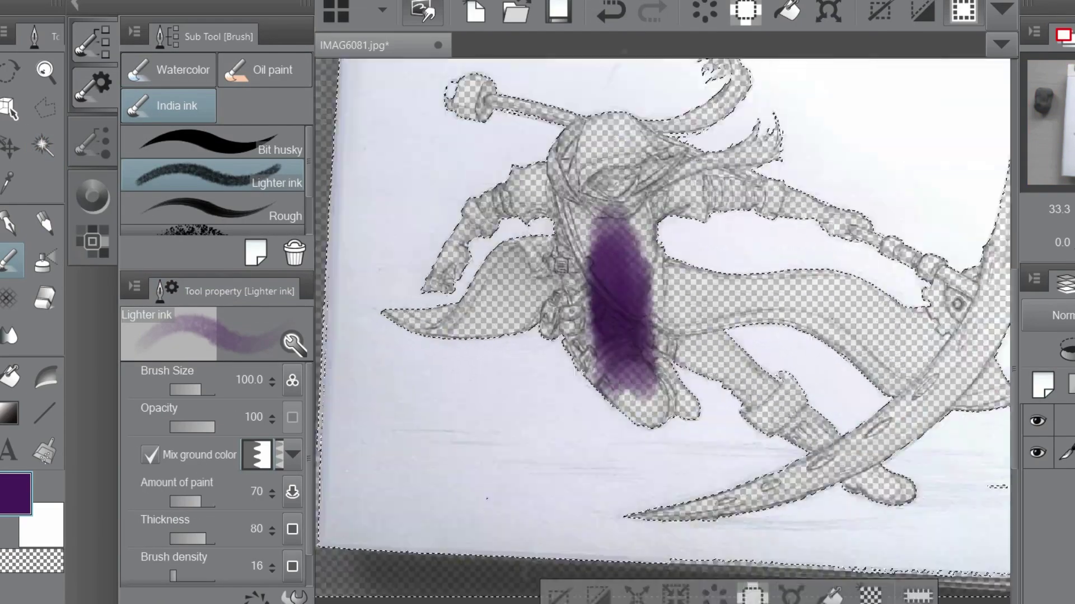
pyautogui.click(10, 223)
pyautogui.moveTo(709, 347); pyautogui.dragTo(717, 445)
pyautogui.hotkey('ctrl', '0')
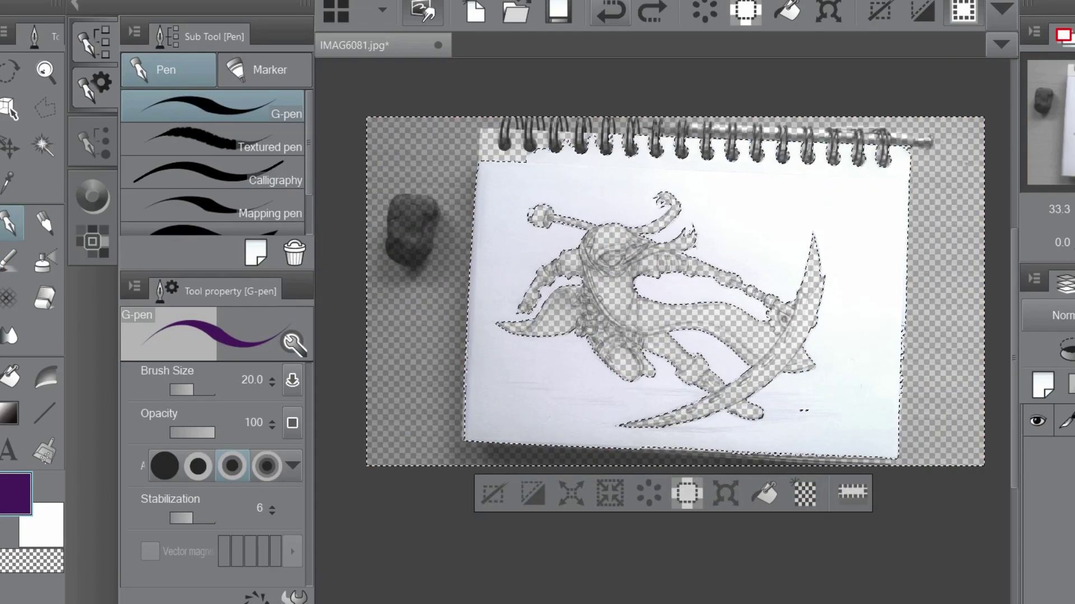
pyautogui.hotkey('ctrl', 'z')
# Auto select the desk and blank page around the figure, covering missed spots with the Selection pen at size 100.
pyautogui.press('w')
pyautogui.click(403, 145)
pyautogui.keyDown('shift'); pyautogui.click(946, 336); pyautogui.keyUp('shift')
pyautogui.keyDown('shift'); pyautogui.click(840, 195); pyautogui.keyUp('shift')
pyautogui.press('m')
pyautogui.press('m')
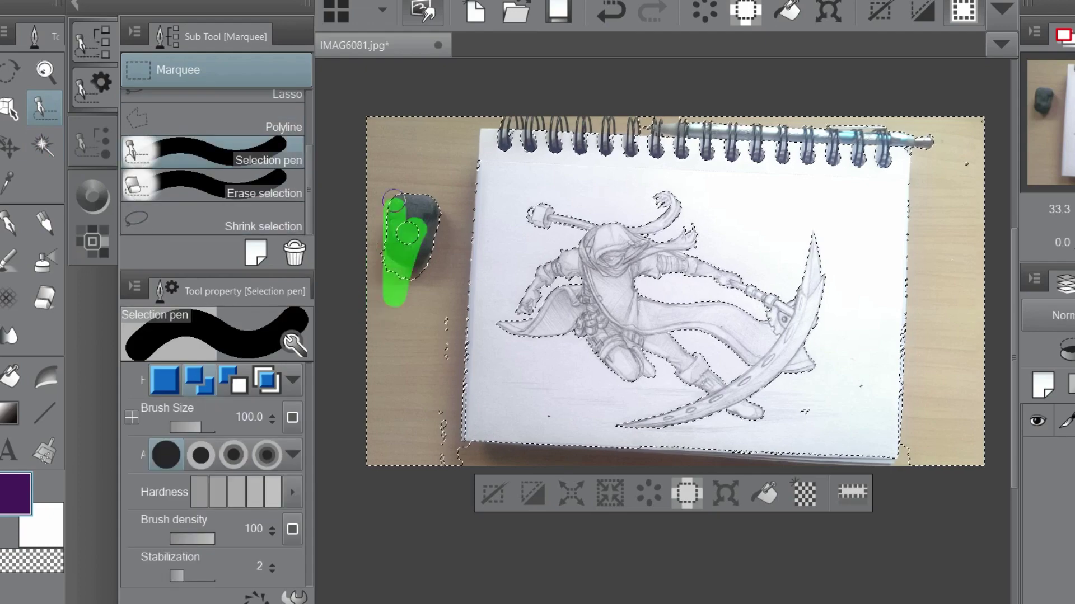
pyautogui.moveTo(912, 143)
pyautogui.mouseDown()
pyautogui.moveTo(895, 432)
pyautogui.moveTo(509, 450)
pyautogui.mouseUp()
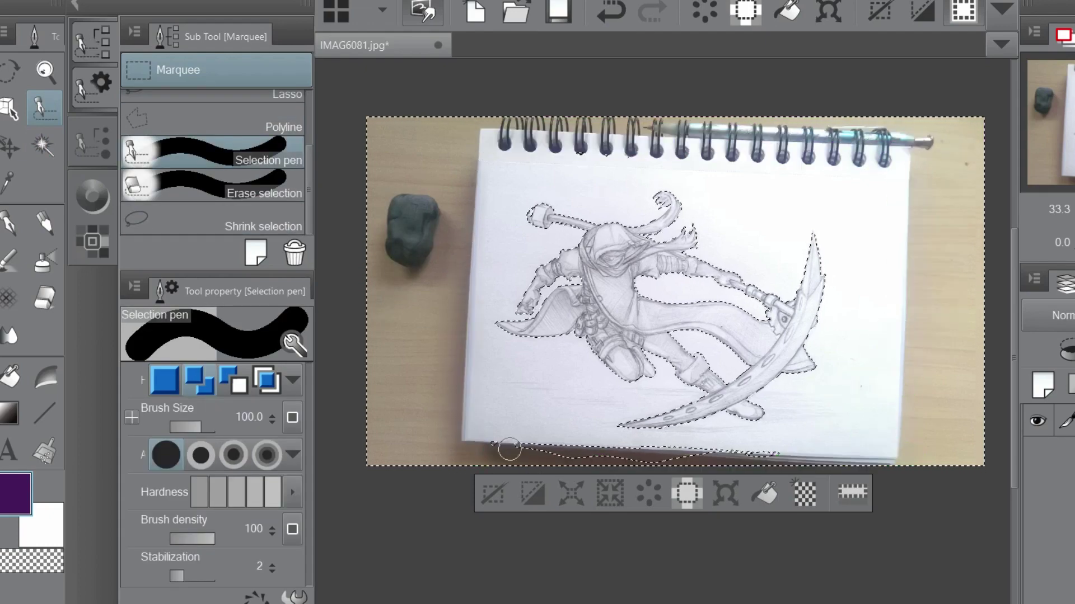
# Set the Selection pen to size 5 and add the gap between the figure's legs to the selection.
pyautogui.scroll(5, 527, 437)
pyautogui.click(92, 140)
pyautogui.click(281, 137)
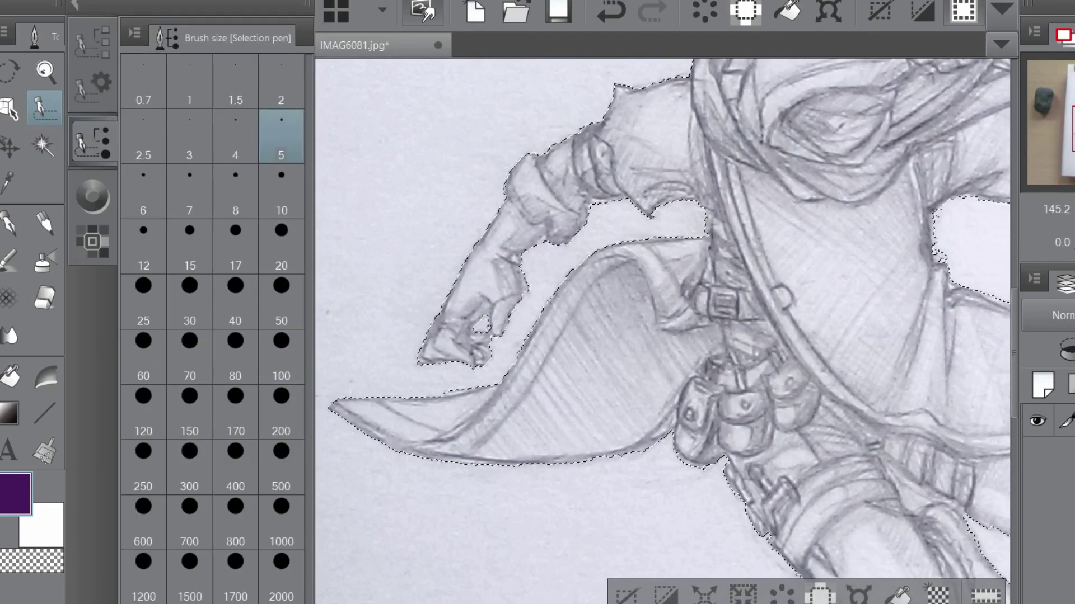
pyautogui.hscroll(10, 539, 279)
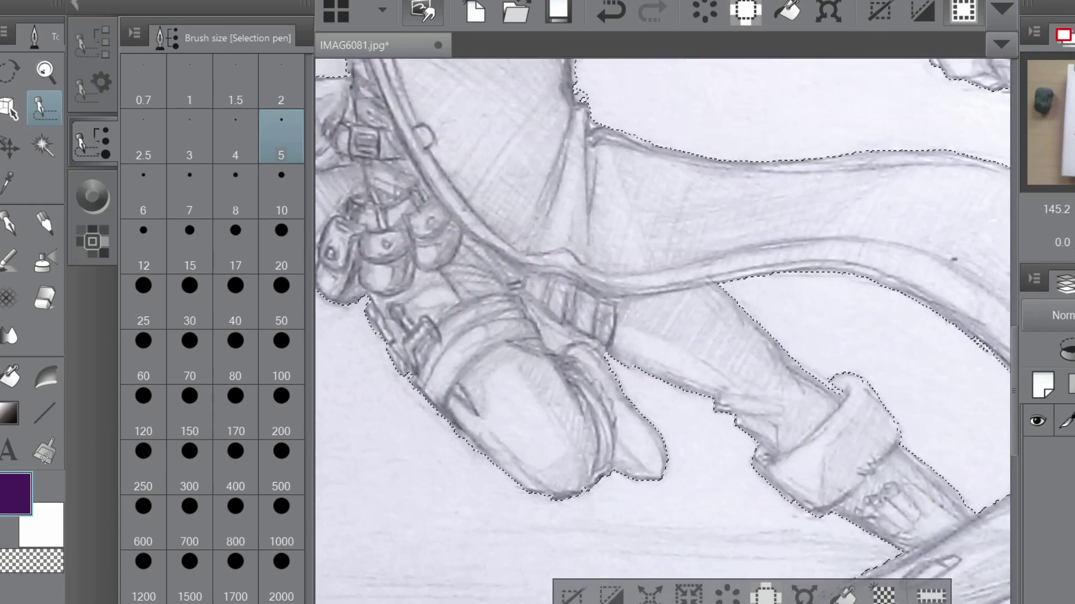
pyautogui.moveTo(507, 317); pyautogui.dragTo(578, 364)
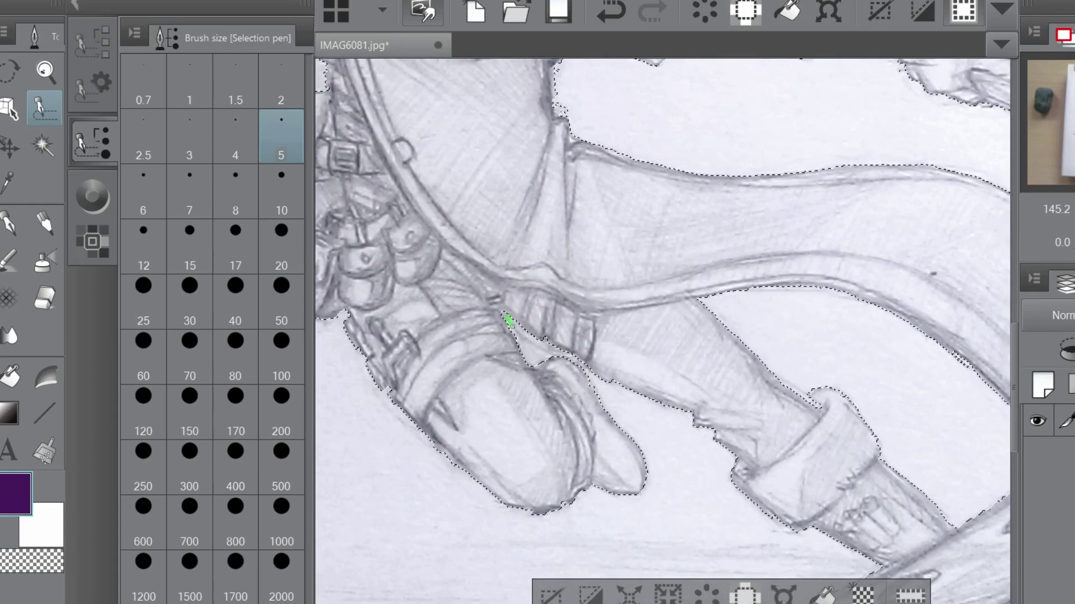
# Add the small background gaps around the scarf tails and hood to the selection.
pyautogui.scroll(-5, 572, 323)
pyautogui.scroll(10, 572, 323)
pyautogui.scroll(-3, 572, 322)
pyautogui.scroll(3, 870, 262)
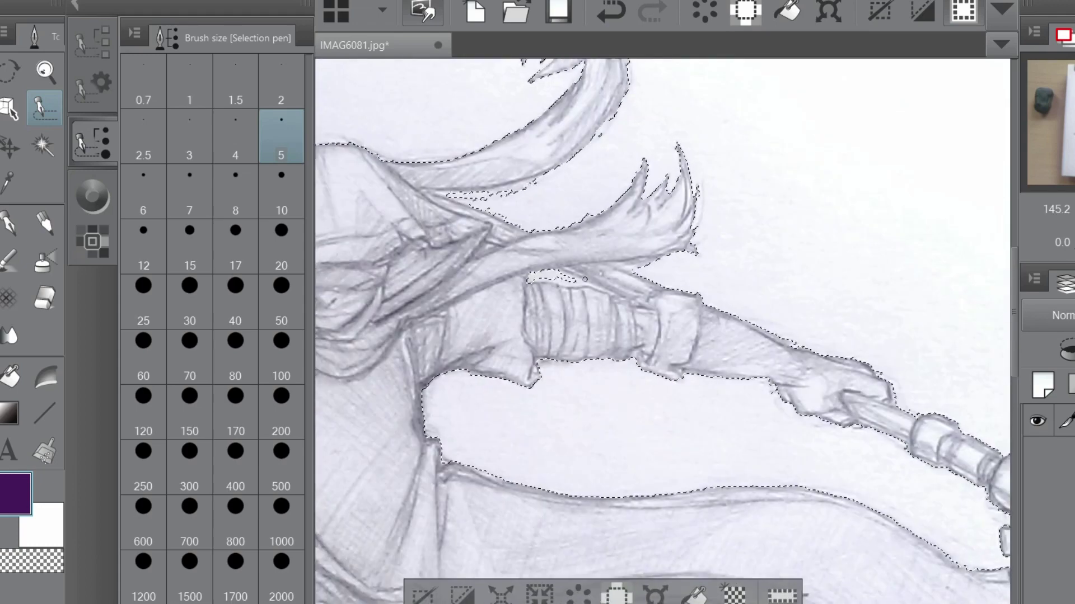
pyautogui.scroll(2, 622, 293)
pyautogui.moveTo(520, 242); pyautogui.dragTo(538, 246)
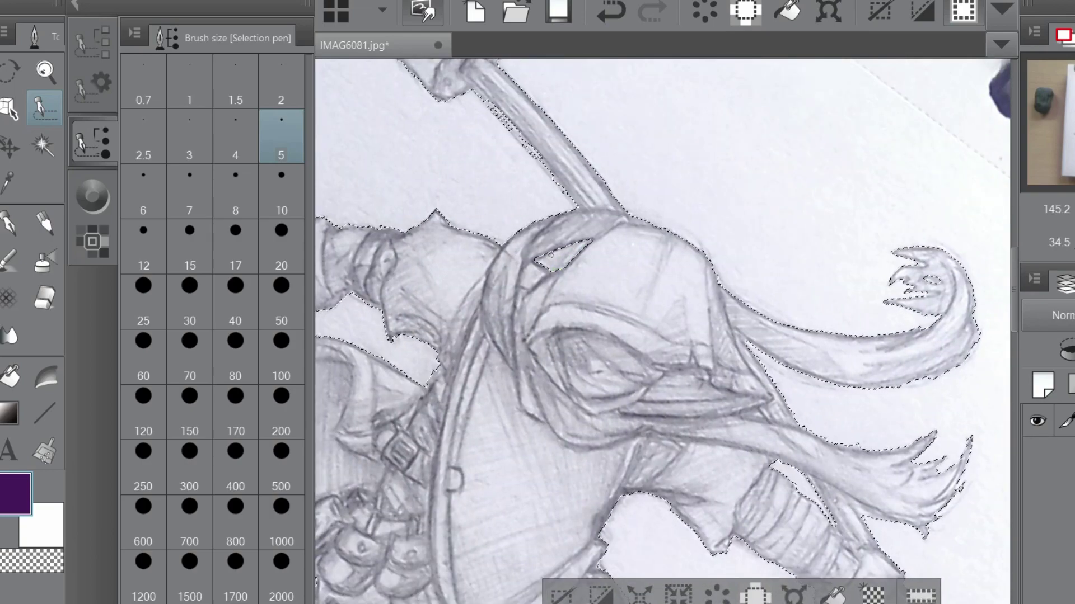
# Clean up the selection around the nut-shaped end of the scythe handle with the Erase selection pen at size 5.
pyautogui.scroll(-5, 662, 331)
pyautogui.scroll(-3, 587, 335)
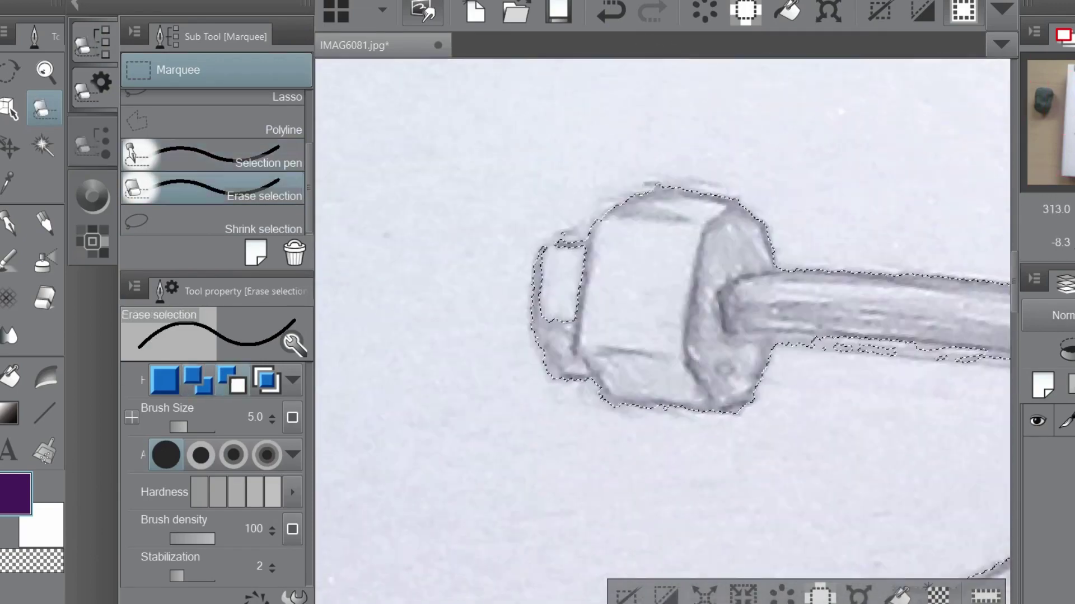
pyautogui.moveTo(541, 331); pyautogui.dragTo(551, 270)
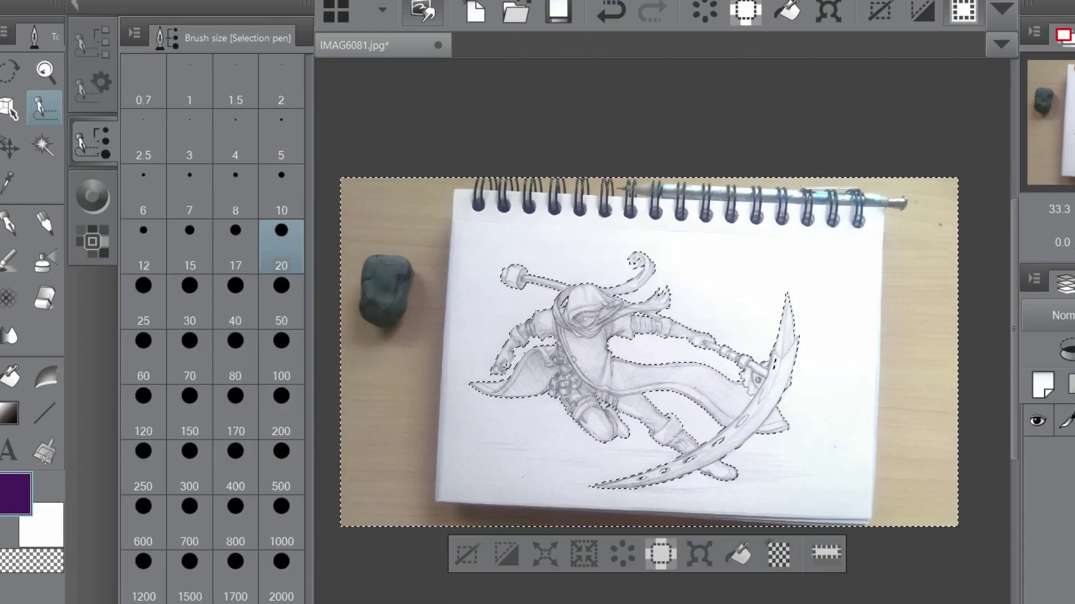
# Invert the selection to cover the figure and convert its brightness to opacity.
pyautogui.click(506, 555)
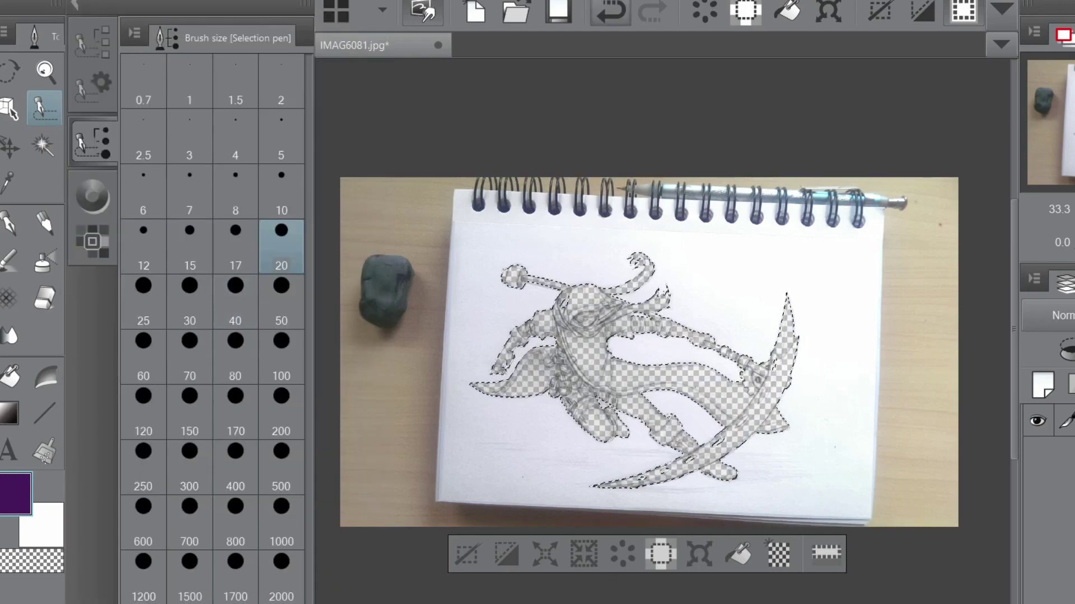
pyautogui.click(241, 293)
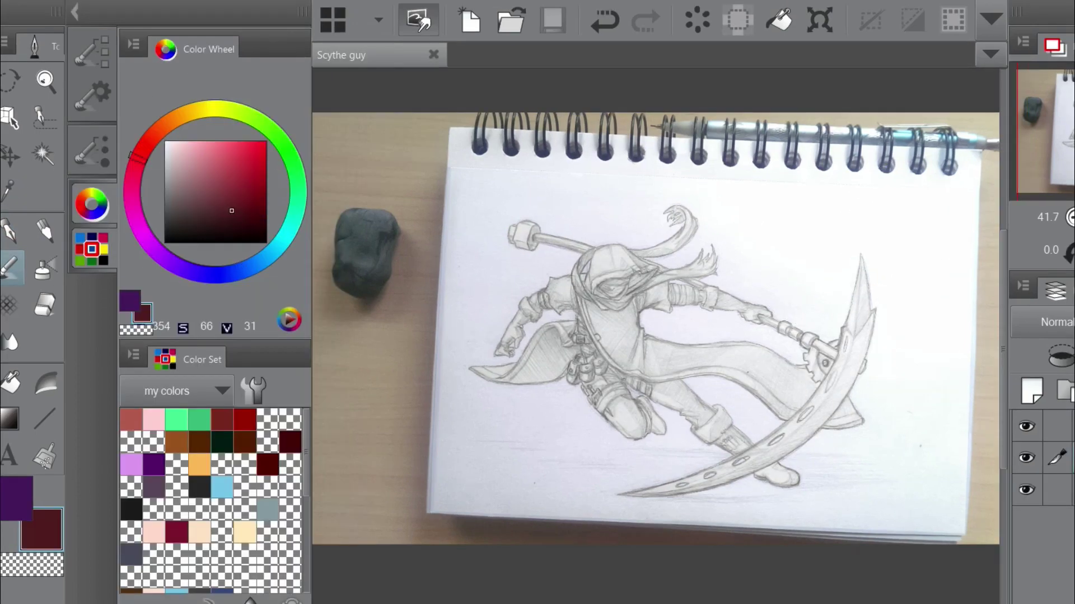
# Try painting the chest cloth, long train and rear flap dark red with the Lighter ink brush at size 100.
pyautogui.moveTo(537, 314)
pyautogui.mouseDown()
pyautogui.moveTo(565, 336)
pyautogui.moveTo(643, 342)
pyautogui.moveTo(724, 329)
pyautogui.moveTo(817, 375)
pyautogui.mouseUp()
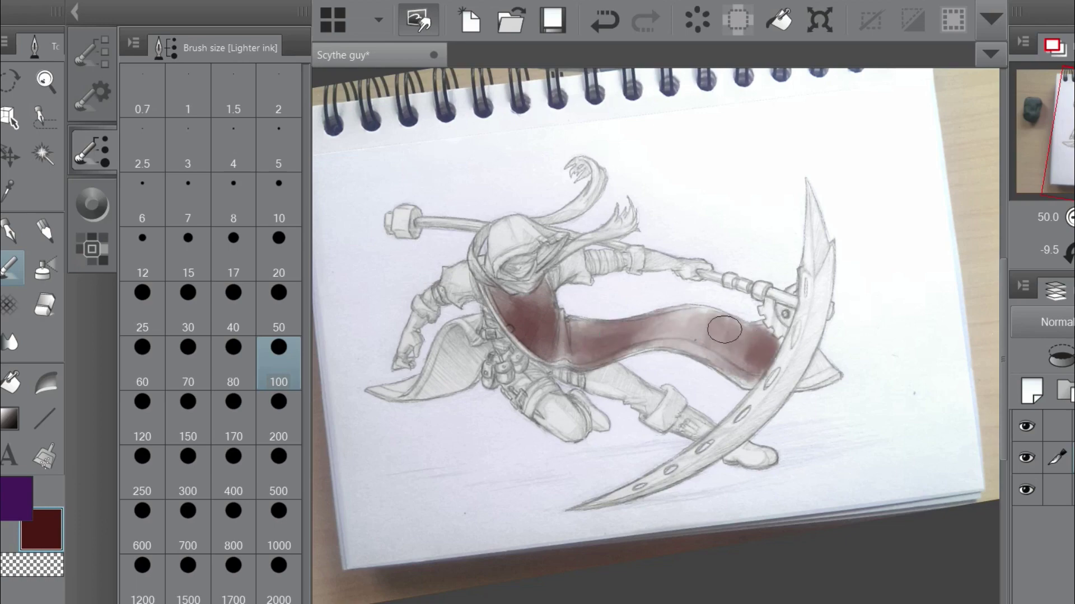
pyautogui.moveTo(458, 336)
pyautogui.mouseDown()
pyautogui.moveTo(437, 369)
pyautogui.moveTo(392, 392)
pyautogui.moveTo(422, 394)
pyautogui.mouseUp()
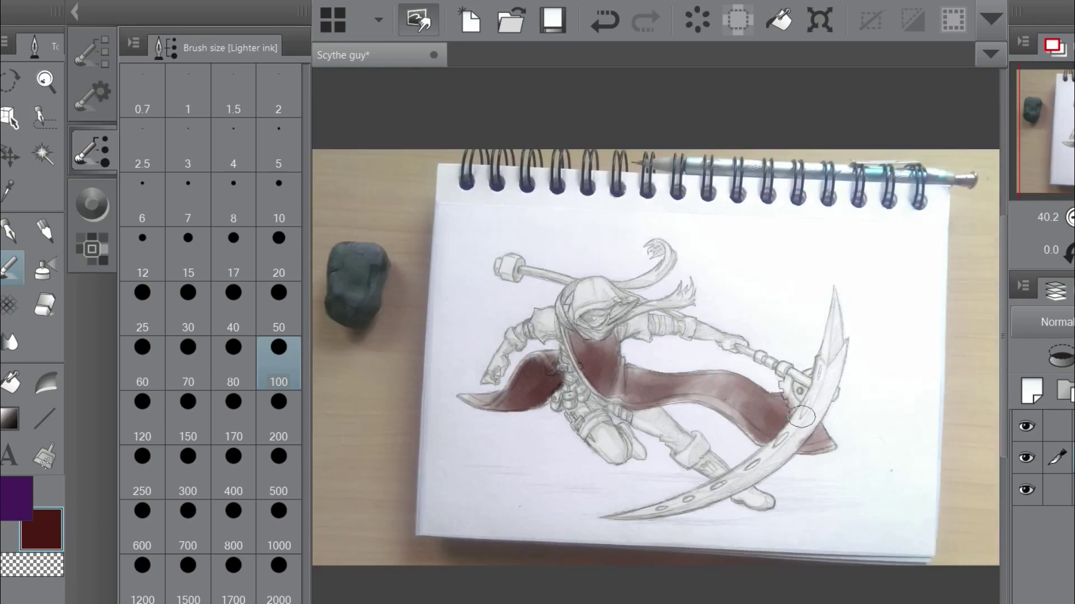
pyautogui.hotkey('ctrl', 'z')
pyautogui.hotkey('ctrl', 'z')
pyautogui.hotkey('ctrl', 'z')
pyautogui.press('e')
pyautogui.hotkey('ctrl', 'z')
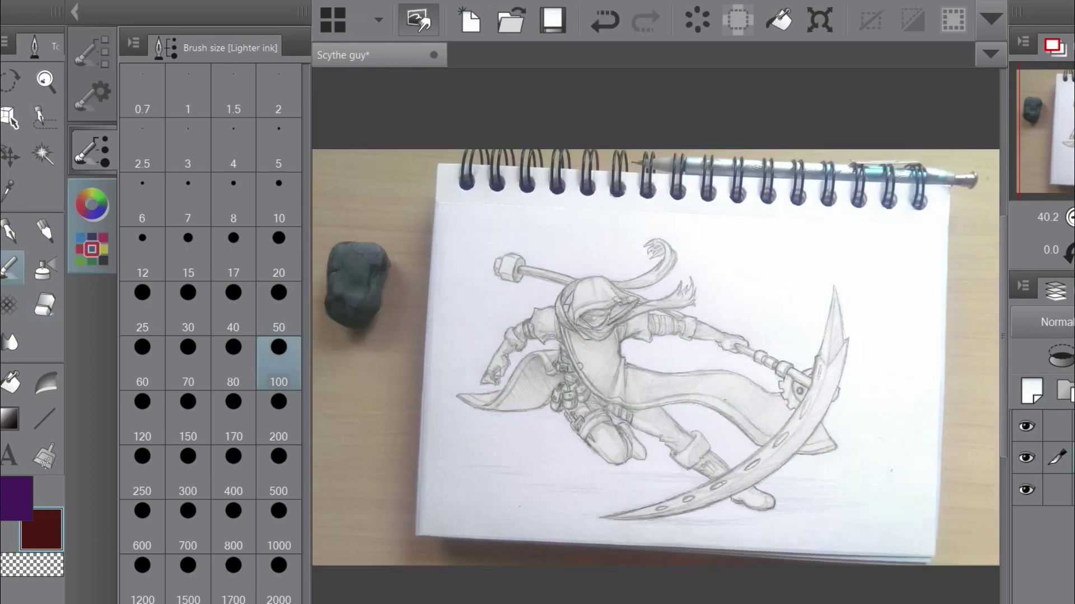
# Paint the chest cloth, long train and rear flap crimson (H 352, S 82, V 55) with the Lighter ink brush.
pyautogui.press('b')
pyautogui.moveTo(576, 342)
pyautogui.mouseDown()
pyautogui.moveTo(604, 386)
pyautogui.moveTo(593, 347)
pyautogui.moveTo(600, 363)
pyautogui.moveTo(694, 367)
pyautogui.moveTo(784, 391)
pyautogui.moveTo(818, 417)
pyautogui.mouseUp()
pyautogui.moveTo(537, 344); pyautogui.dragTo(525, 374)
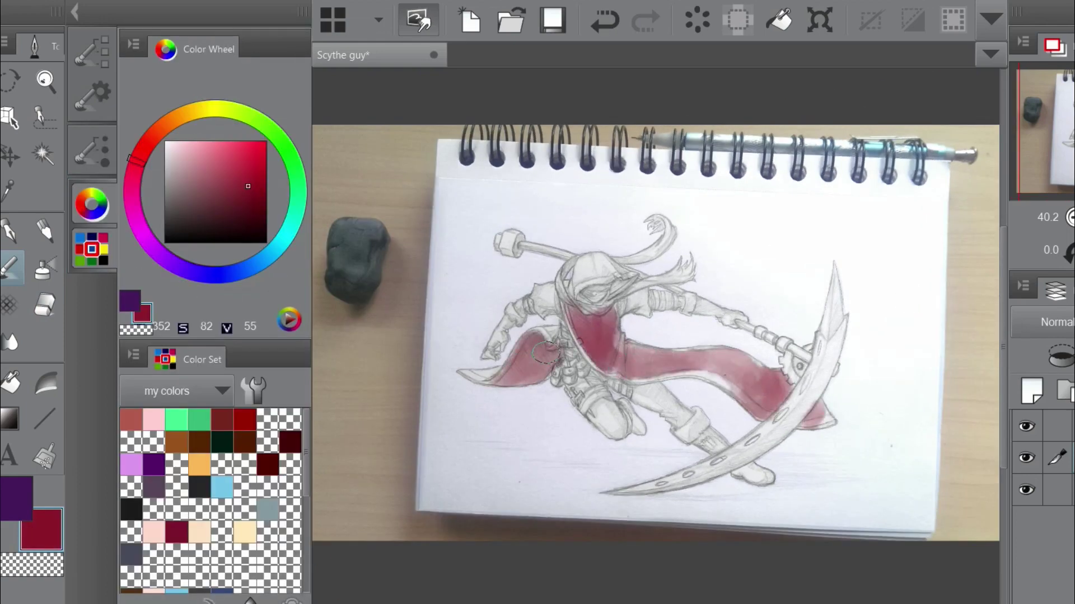
# Fill the rear flap's tip and deepen the crimson on the chest cloth with the brush at size 50.
pyautogui.scroll(1, 525, 374)
pyautogui.click(91, 152)
pyautogui.moveTo(448, 384)
pyautogui.mouseDown()
pyautogui.moveTo(489, 386)
pyautogui.moveTo(527, 334)
pyautogui.mouseUp()
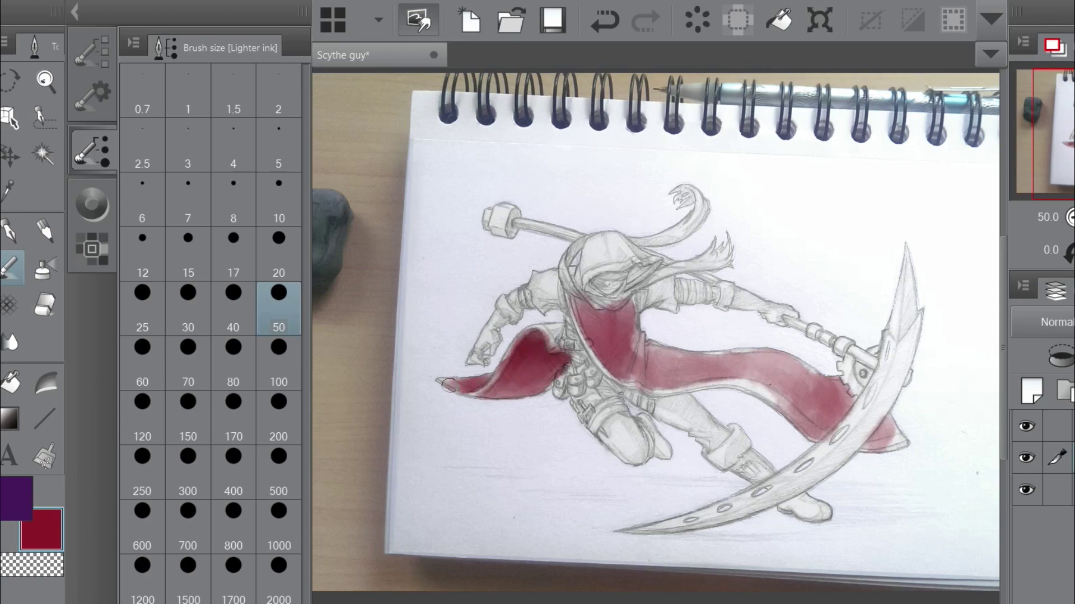
pyautogui.hscroll(3, 655, 343)
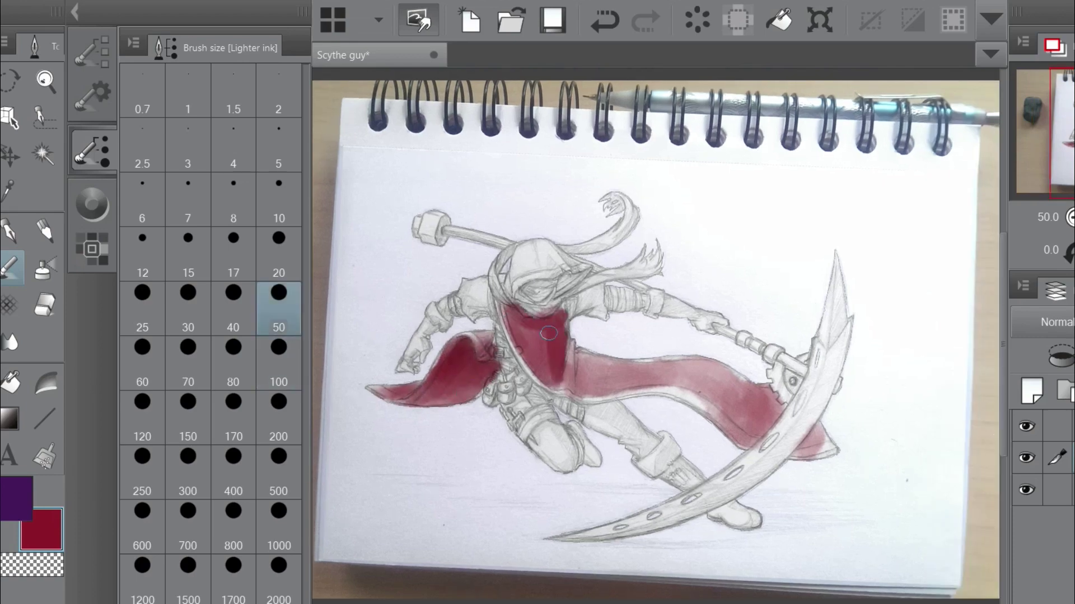
pyautogui.hscroll(2, 560, 340)
pyautogui.scroll(-1, 561, 341)
# Try painting an orange trim along the cloth's edge with the Lighter ink brush at size 20.
pyautogui.moveTo(528, 343)
pyautogui.mouseDown()
pyautogui.moveTo(678, 360)
pyautogui.moveTo(622, 333)
pyautogui.moveTo(509, 387)
pyautogui.moveTo(559, 412)
pyautogui.moveTo(587, 468)
pyautogui.mouseUp()
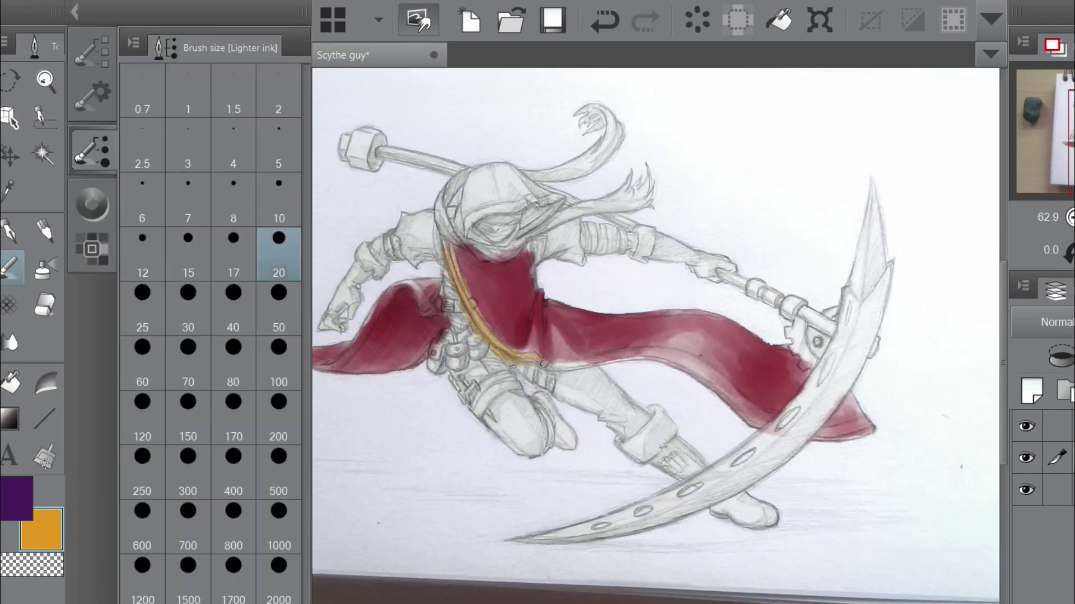
pyautogui.moveTo(544, 364)
pyautogui.mouseDown()
pyautogui.moveTo(574, 320)
pyautogui.moveTo(700, 295)
pyautogui.mouseUp()
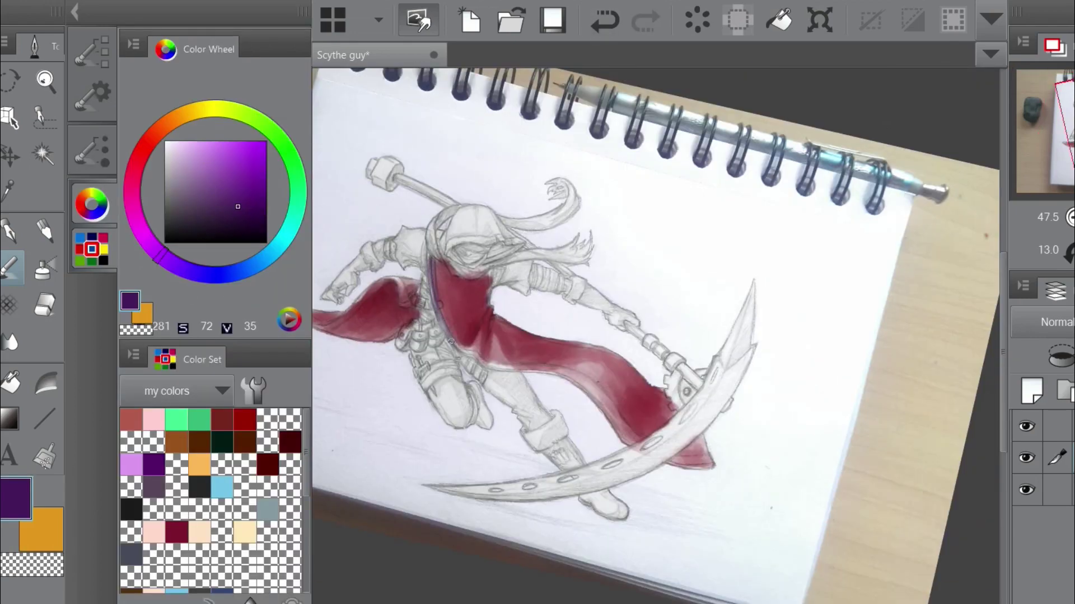
# Pick a very dark blue and paint the trim along the edges of the chest cloth and train at size 20.
pyautogui.moveTo(160, 255); pyautogui.dragTo(208, 273)
pyautogui.click(235, 223)
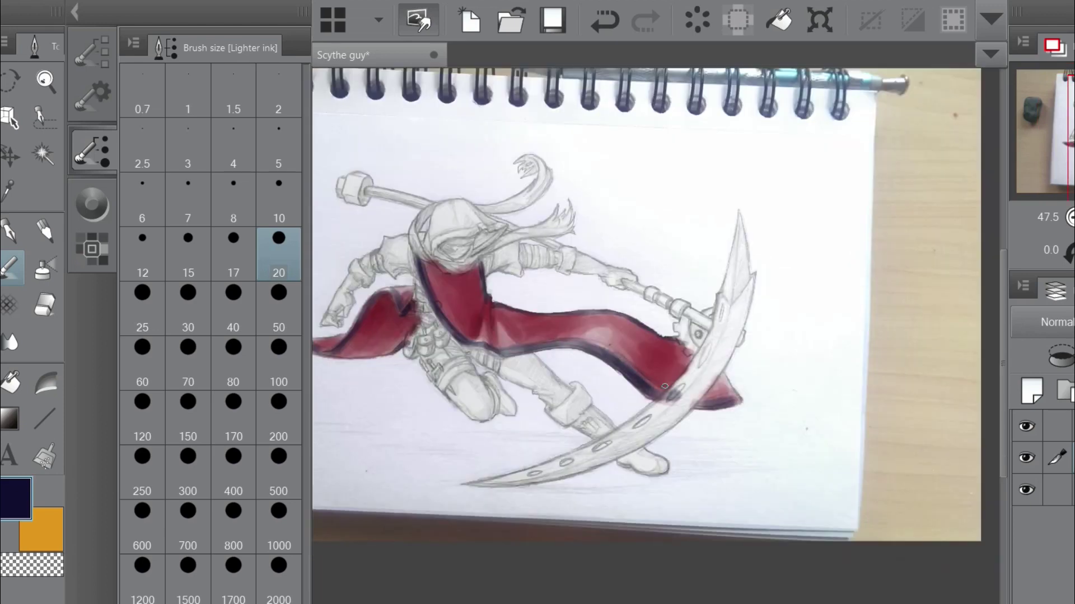
pyautogui.moveTo(664, 386); pyautogui.dragTo(654, 343)
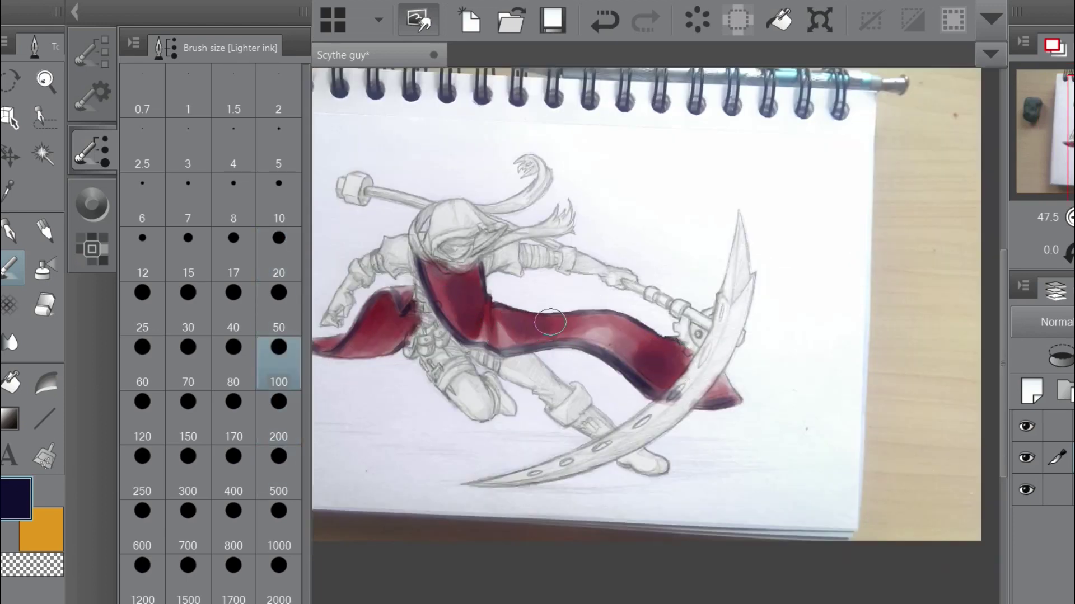
# Darken the shading of the red cloth with the Lighter ink brush at size 100, undoing the last stroke.
pyautogui.scroll(-2, 550, 322)
pyautogui.scroll(3, 588, 383)
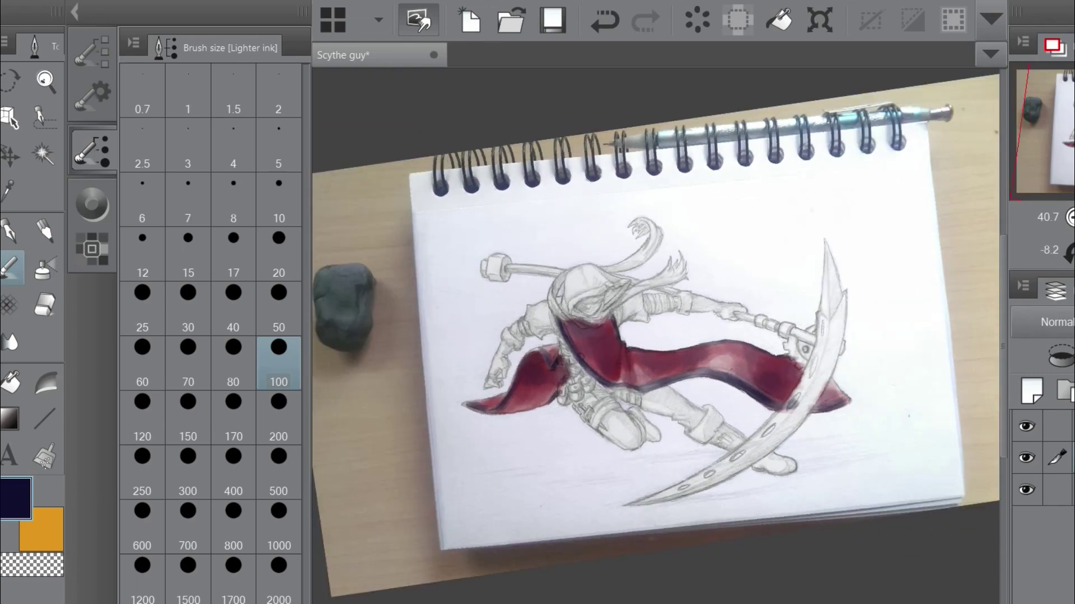
pyautogui.scroll(-3, 649, 342)
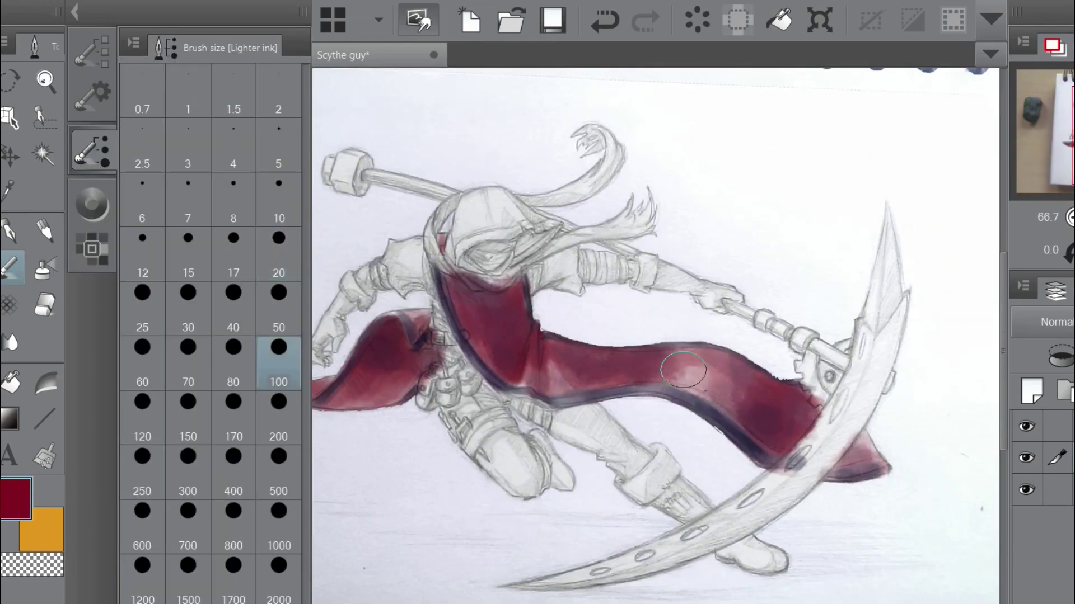
pyautogui.hotkey('ctrl', 'z')
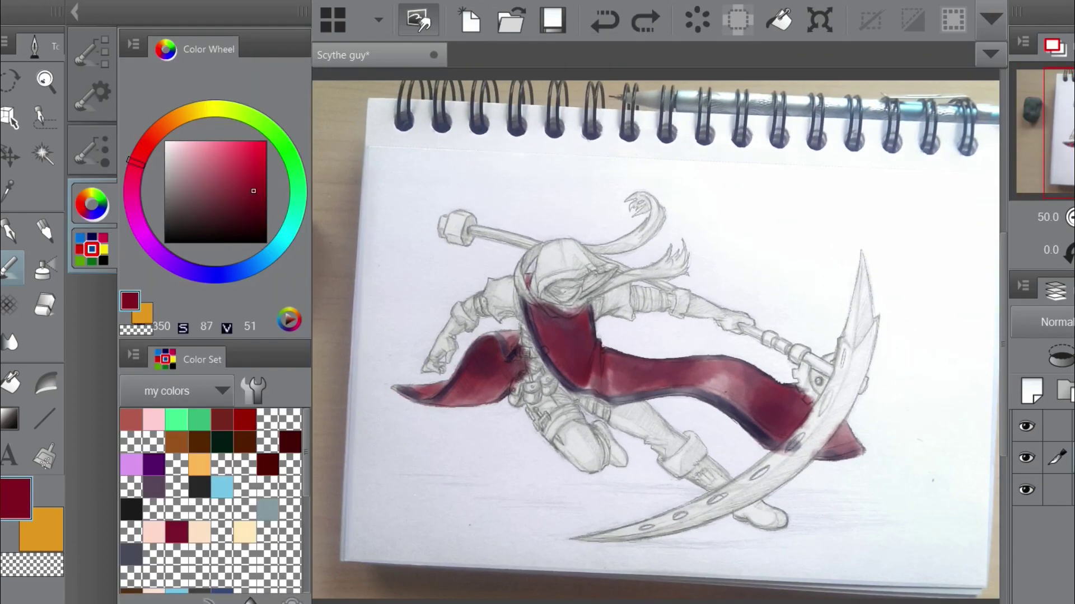
# Paint the hood and both shoulder sleeves very dark blue with the Lighter ink brush at size 50, refining them at size 20.
pyautogui.moveTo(560, 252)
pyautogui.mouseDown()
pyautogui.moveTo(593, 269)
pyautogui.moveTo(587, 257)
pyautogui.mouseUp()
pyautogui.press('[')
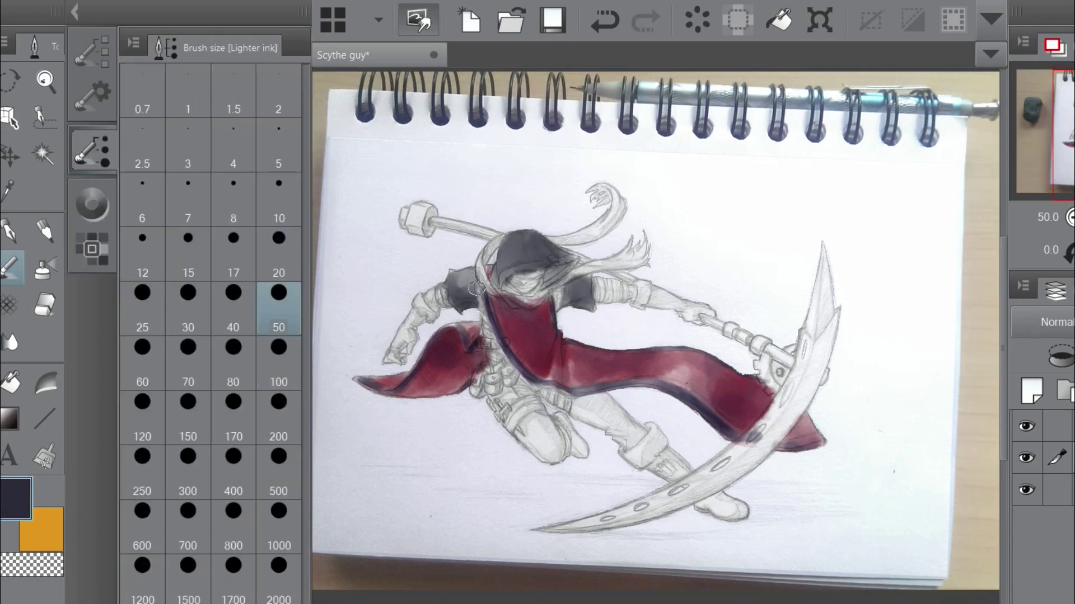
pyautogui.scroll(1, 561, 270)
pyautogui.press('[')
pyautogui.press('[')
pyautogui.press('[')
pyautogui.press('[')
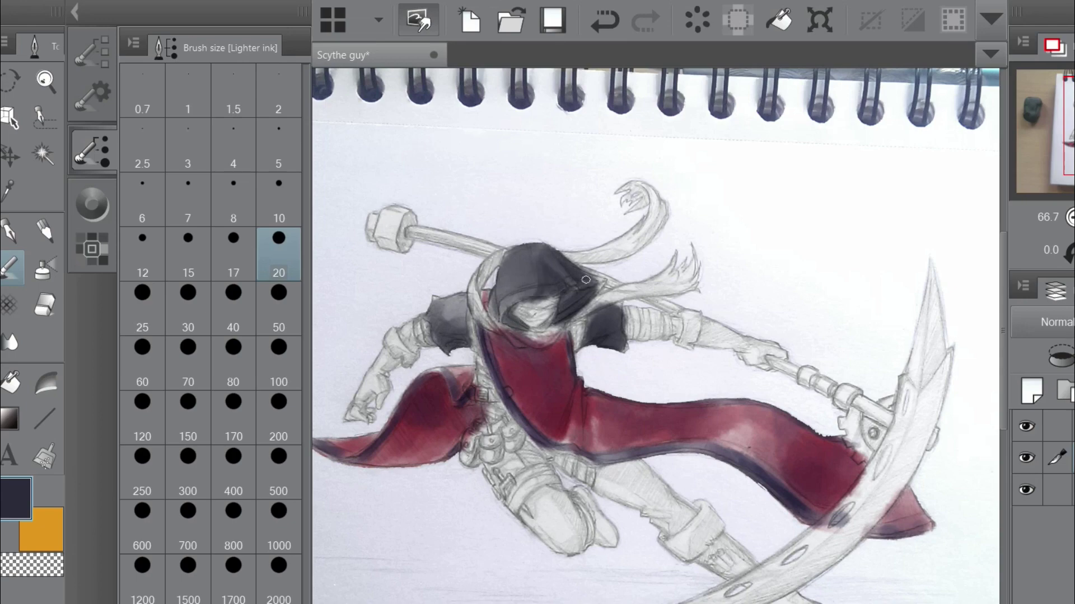
pyautogui.scroll(1, 505, 280)
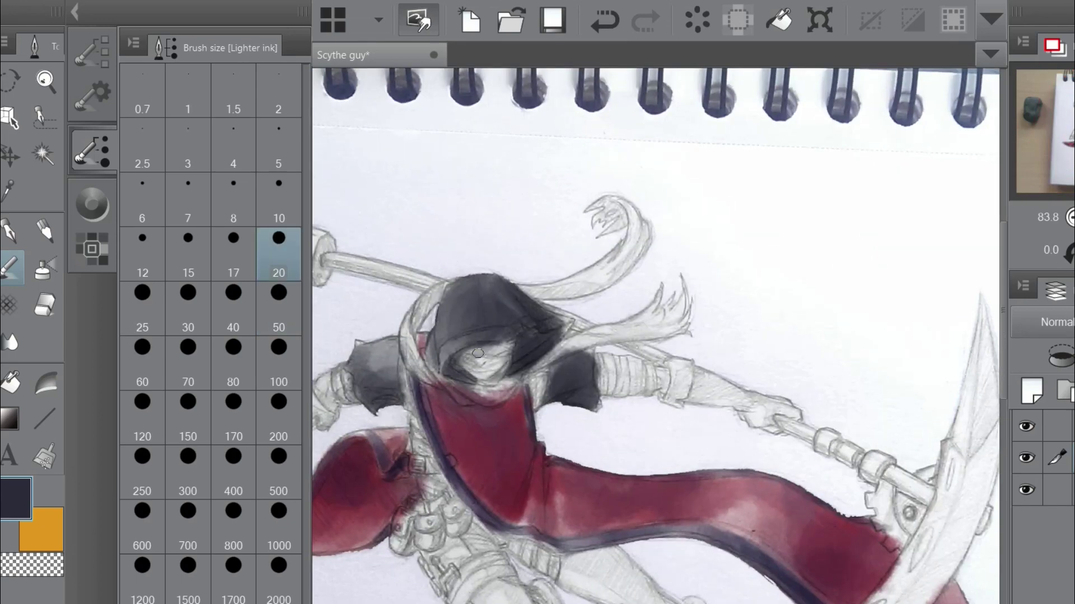
pyautogui.scroll(-2, 502, 349)
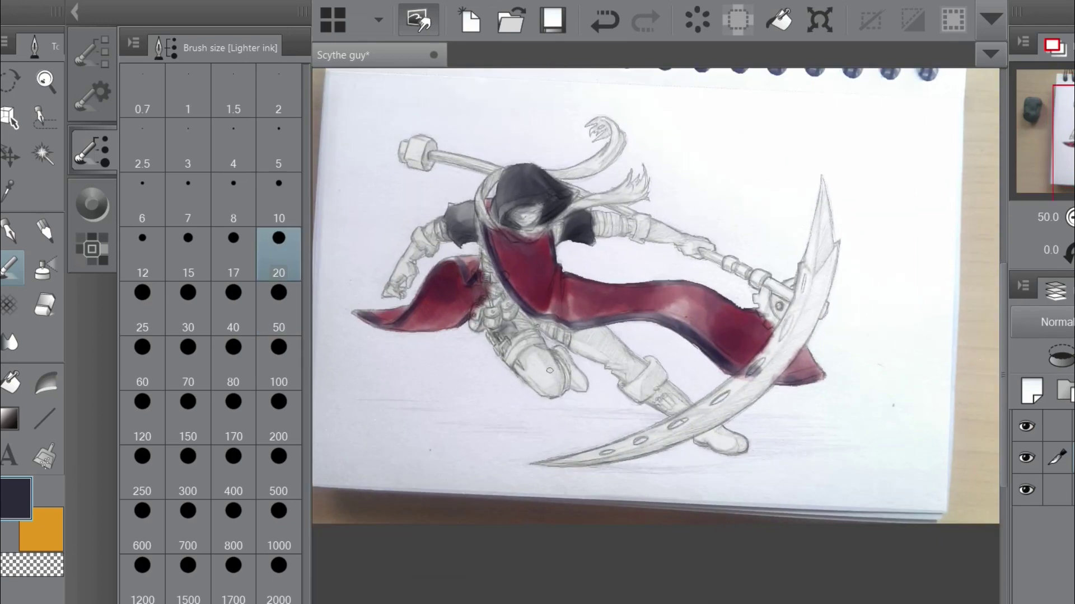
# Fill the bent knee and the extended thigh with the same dark blue, using brush sizes 50 and 20.
pyautogui.press(']')
pyautogui.press(']')
pyautogui.press(']')
pyautogui.press(']')
pyautogui.moveTo(550, 370); pyautogui.dragTo(551, 374)
pyautogui.press('[')
pyautogui.press('[')
pyautogui.press('[')
pyautogui.press('[')
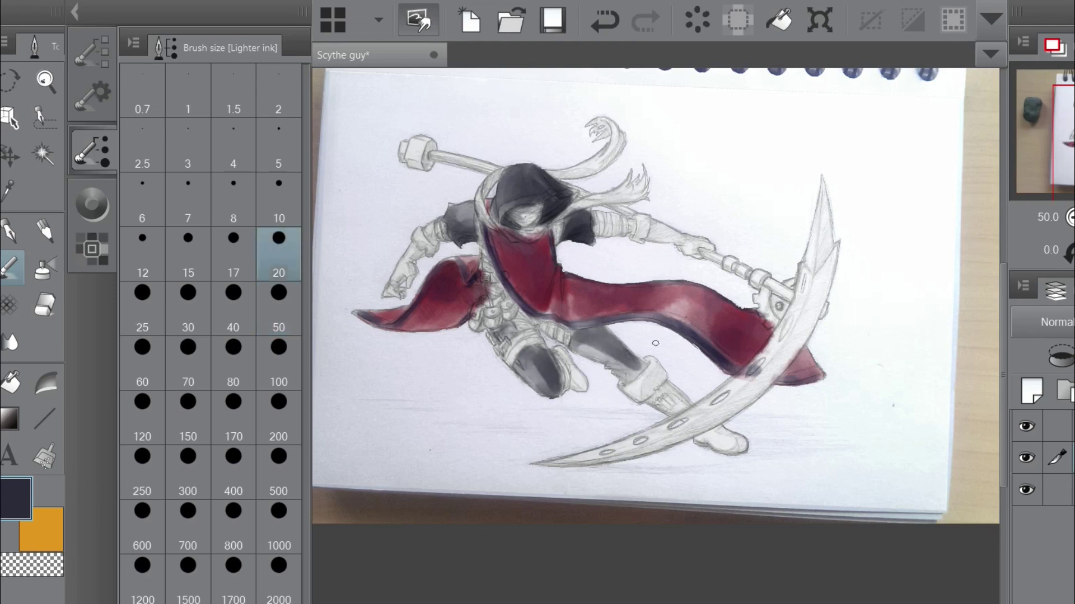
# Deepen the dark blue on the trousers and shoulder sleeves, alternating between brush sizes 50 and 20.
pyautogui.press(']')
pyautogui.press(']')
pyautogui.press(']')
pyautogui.press(']')
pyautogui.press('[')
pyautogui.press('[')
pyautogui.press('[')
pyautogui.press('[')
# Glaze orange highlights over the chest cloth, train and rear flap at size 50, and undo the orange stroke on the hood.
pyautogui.press(']')
pyautogui.press(']')
pyautogui.press(']')
pyautogui.press(']')
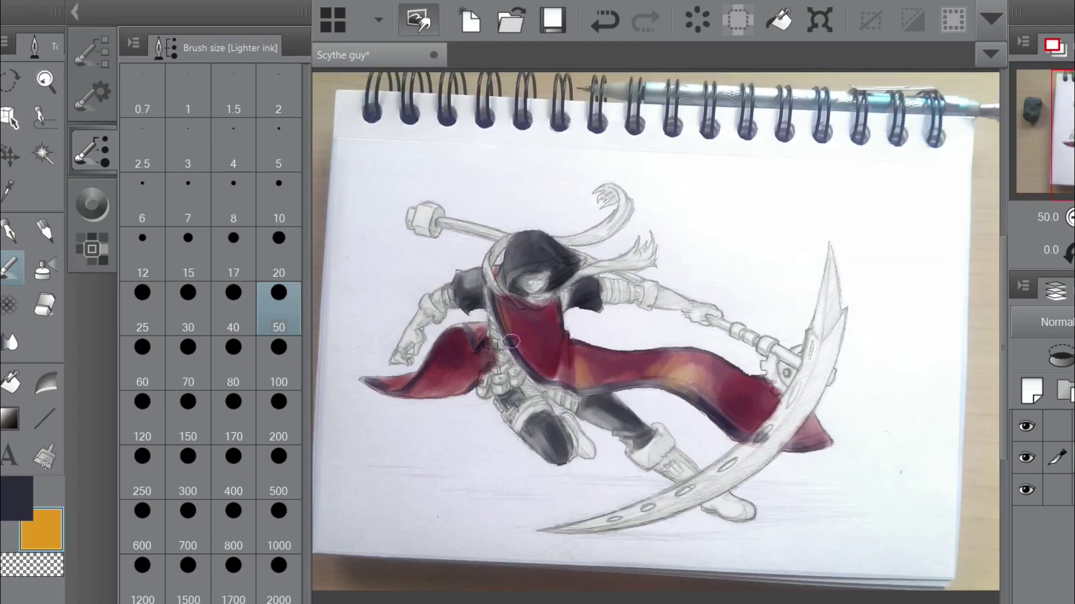
pyautogui.press(']')
pyautogui.press('[')
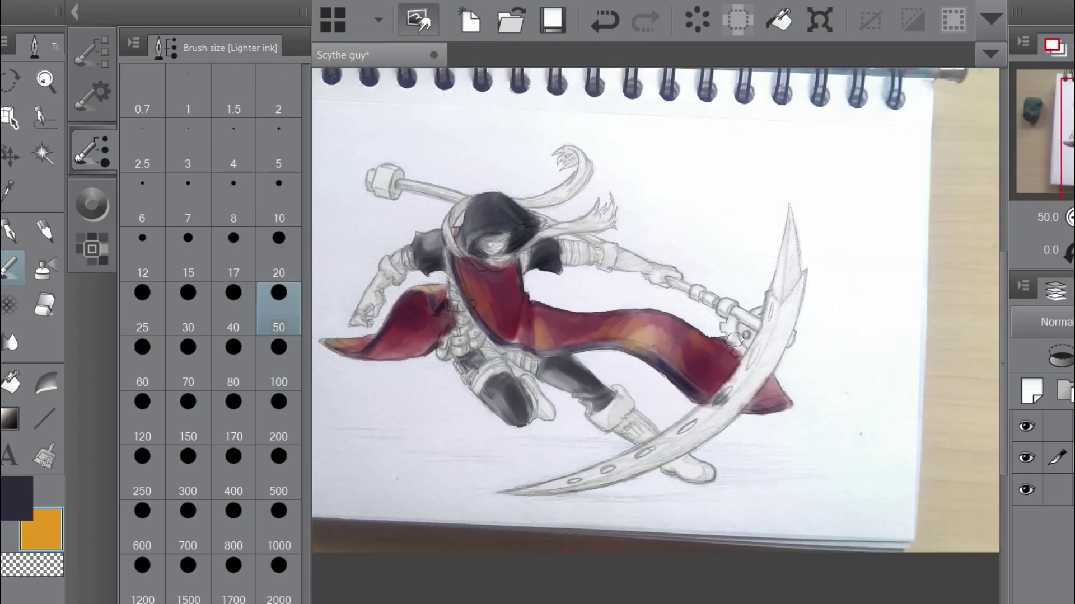
pyautogui.press(']')
pyautogui.press('[')
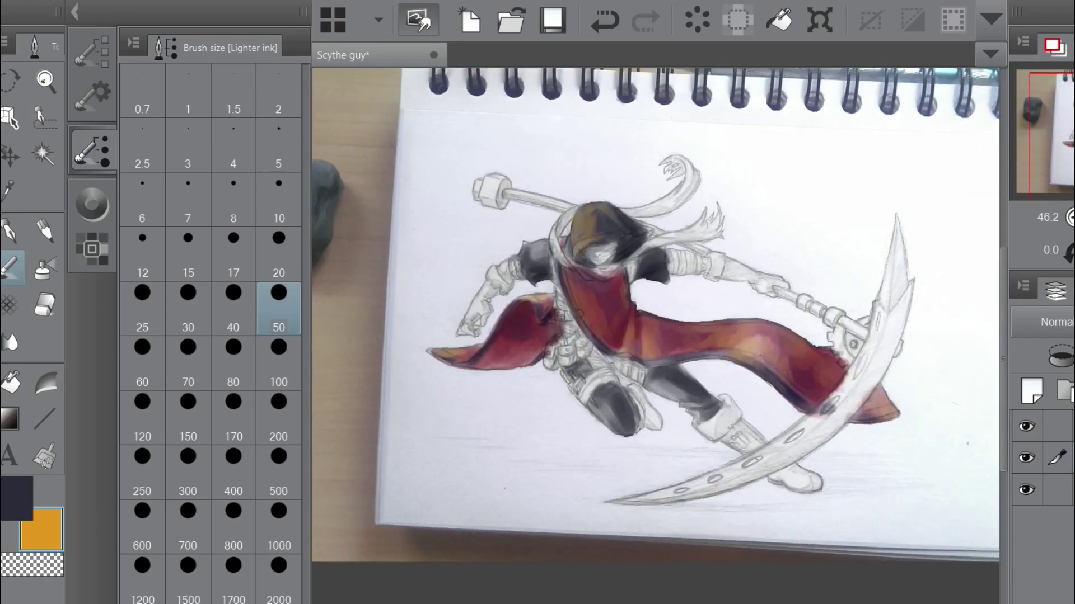
pyautogui.hotkey('ctrl', 'z')
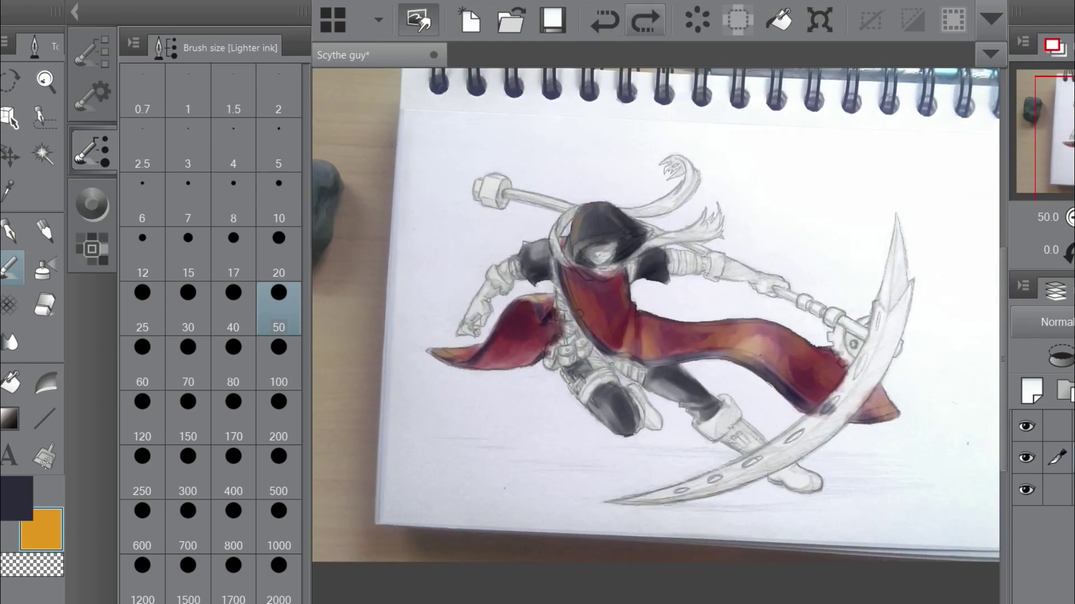
# Add soft orange highlights to the hood, shoulder sleeves, thigh and bent knee at size 50.
pyautogui.scroll(-5, 602, 197)
pyautogui.scroll(5, 616, 313)
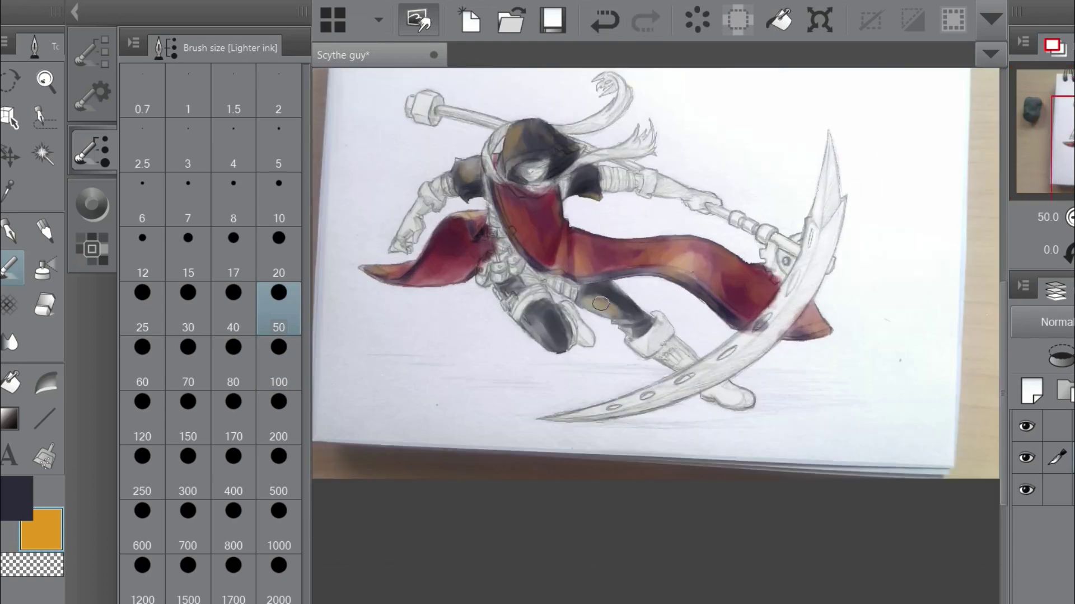
pyautogui.scroll(-3, 528, 328)
pyautogui.scroll(1, 528, 328)
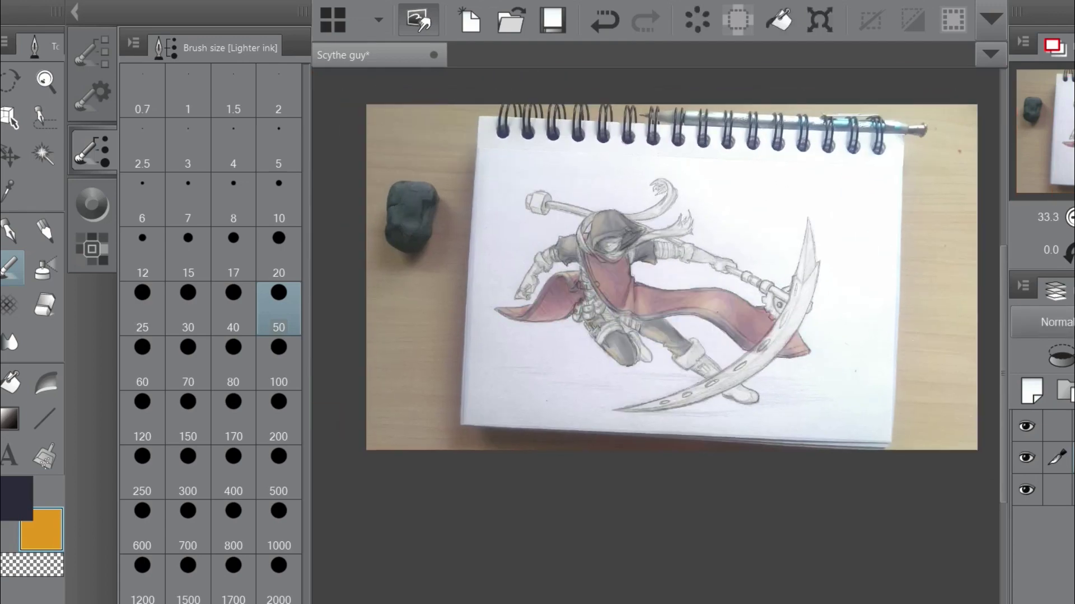
pyautogui.scroll(2, 659, 280)
pyautogui.scroll(-3, 659, 280)
pyautogui.scroll(3, 659, 280)
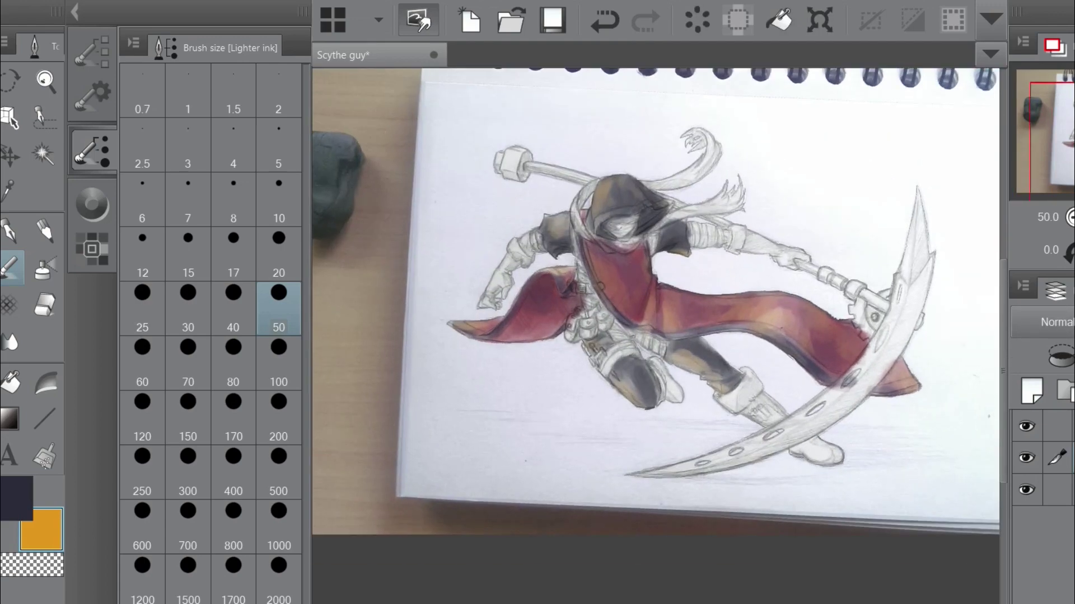
# Paint both forearms and gloves very dark blue with the brush at size 50.
pyautogui.scroll(-1, 529, 259)
pyautogui.scroll(1, 677, 230)
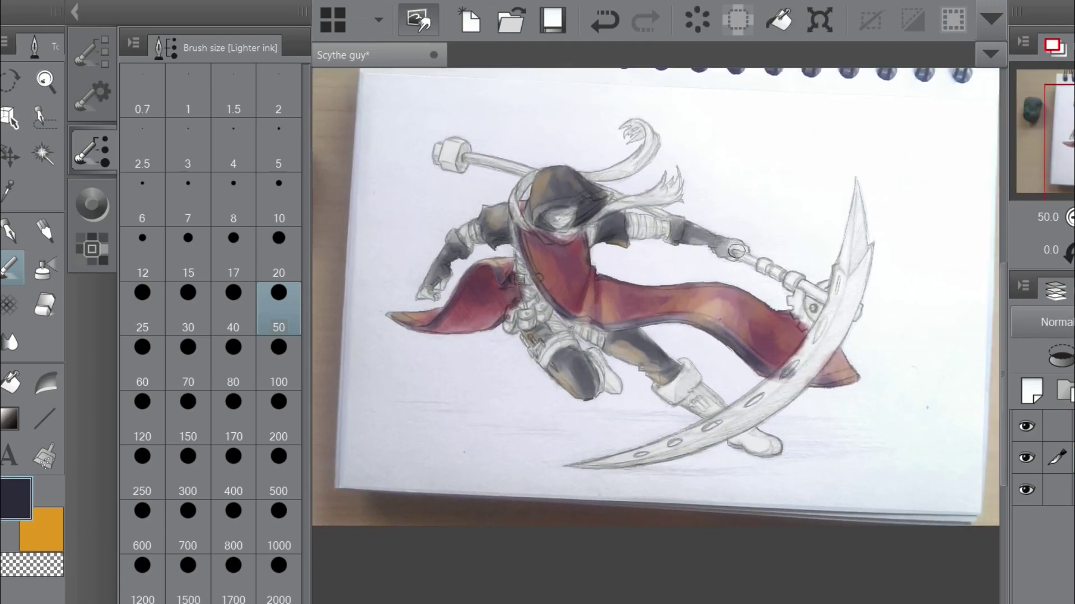
pyautogui.scroll(-2, 680, 231)
pyautogui.scroll(3, 679, 230)
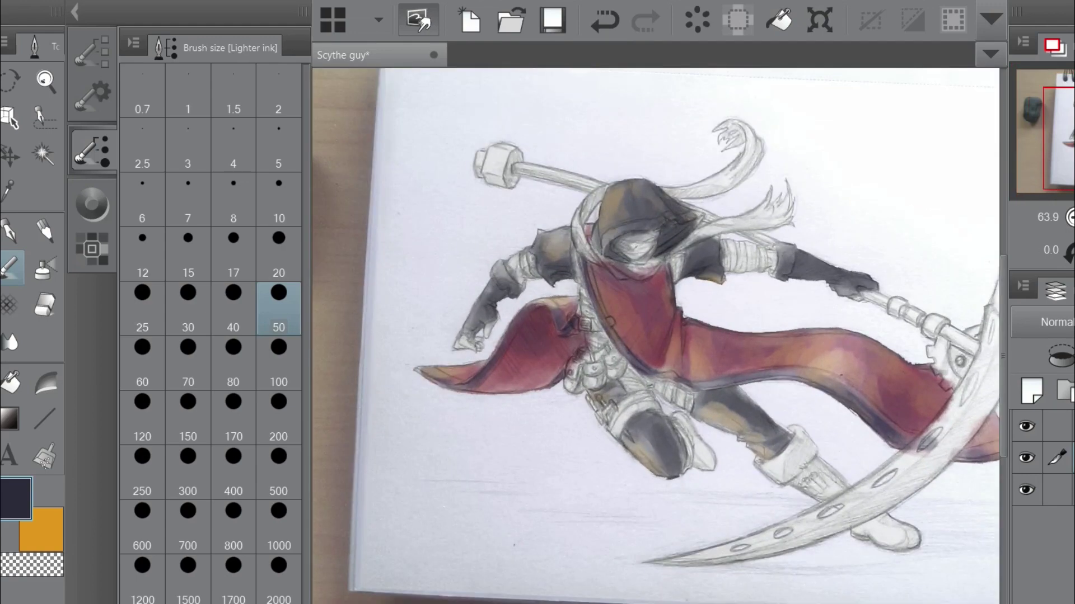
# Choose a deep navy blue, paint both boots with it, and warm the front boot with the orange secondary colour.
pyautogui.click(92, 204)
pyautogui.moveTo(601, 381); pyautogui.dragTo(612, 396)
pyautogui.moveTo(612, 396); pyautogui.dragTo(551, 379)
pyautogui.hotkey('shift', 'Tab')
pyautogui.moveTo(481, 347)
pyautogui.mouseDown()
pyautogui.moveTo(504, 392)
pyautogui.moveTo(599, 445)
pyautogui.mouseUp()
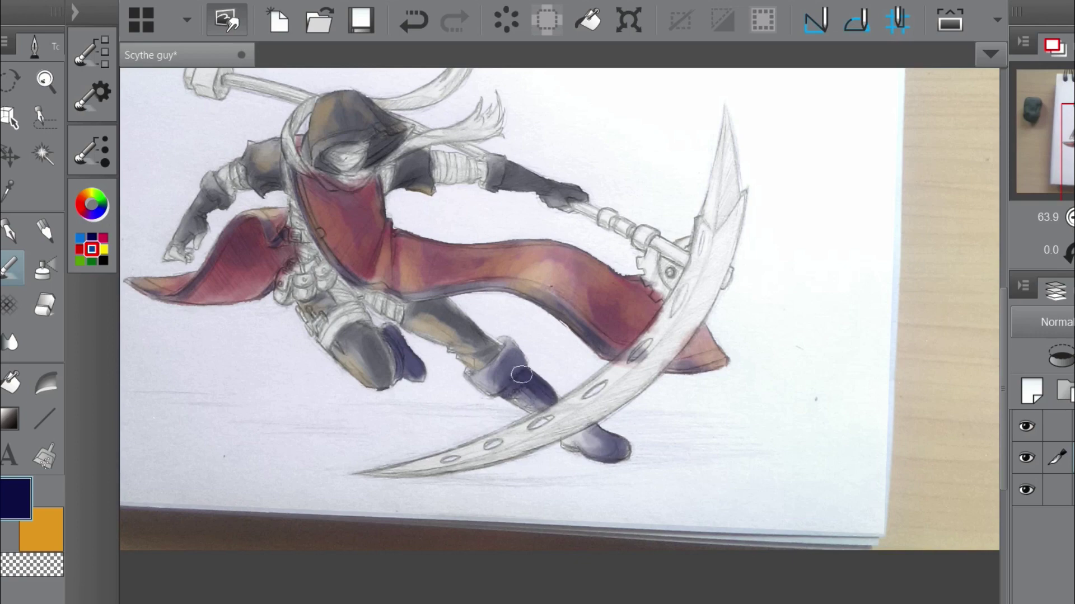
pyautogui.scroll(-3, 523, 378)
pyautogui.scroll(2, 523, 377)
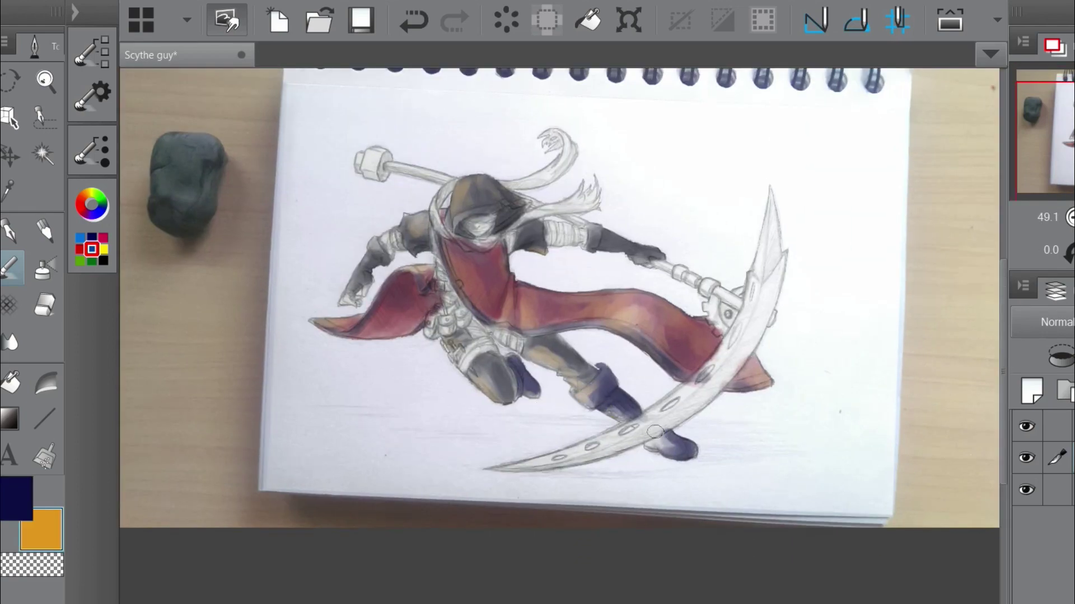
# Choose a bright red (H 9, S 100, V 92) and paint the neck scarf and its two flying tails.
pyautogui.scroll(3, 627, 423)
pyautogui.hotkey('shift', 'Tab')
pyautogui.moveTo(495, 283)
pyautogui.mouseDown()
pyautogui.moveTo(609, 229)
pyautogui.moveTo(666, 174)
pyautogui.mouseUp()
pyautogui.moveTo(503, 257); pyautogui.dragTo(594, 291)
pyautogui.moveTo(571, 246); pyautogui.dragTo(672, 213)
pyautogui.scroll(-3, 616, 235)
pyautogui.scroll(2, 532, 276)
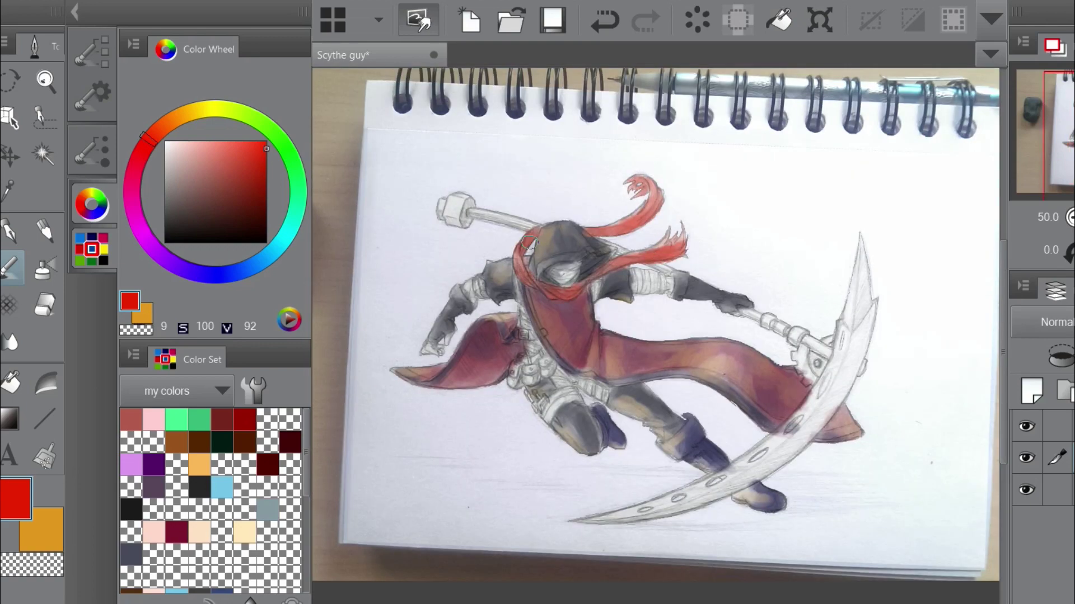
pyautogui.moveTo(532, 276); pyautogui.dragTo(520, 323)
# Shade the scarf and its tails with the dark purple swatch (H 288, S 82, V 33), undoing one stroke and refining at size 20.
pyautogui.click(153, 464)
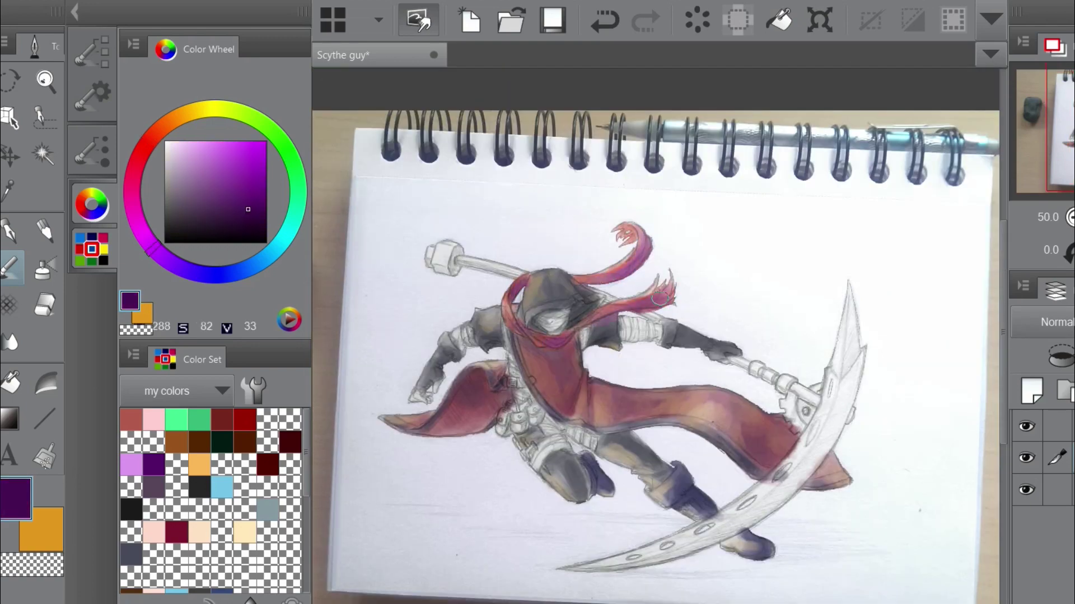
pyautogui.hotkey('ctrl', 'z')
pyautogui.scroll(-3, 615, 336)
pyautogui.scroll(4, 655, 343)
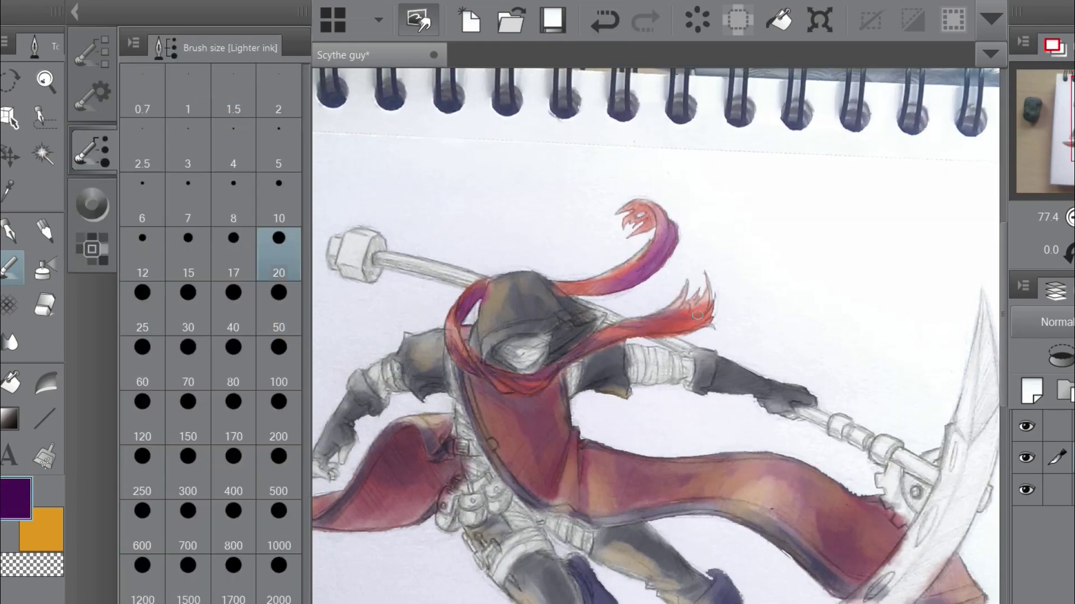
pyautogui.scroll(-4, 653, 324)
pyautogui.scroll(3, 513, 304)
pyautogui.scroll(-1, 537, 309)
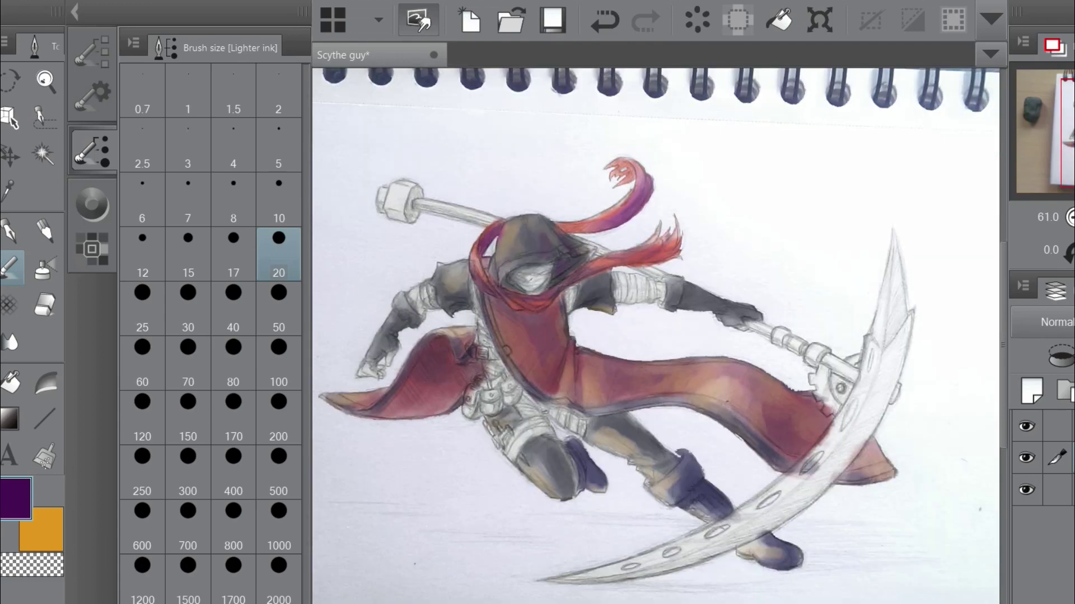
# Shade the folds of the chest cloth with dark purple, alternating between brush sizes 50 and 20.
pyautogui.press(']')
pyautogui.press(']')
pyautogui.press(']')
pyautogui.press(']')
pyautogui.press('[')
pyautogui.press('[')
pyautogui.press('[')
pyautogui.press('[')
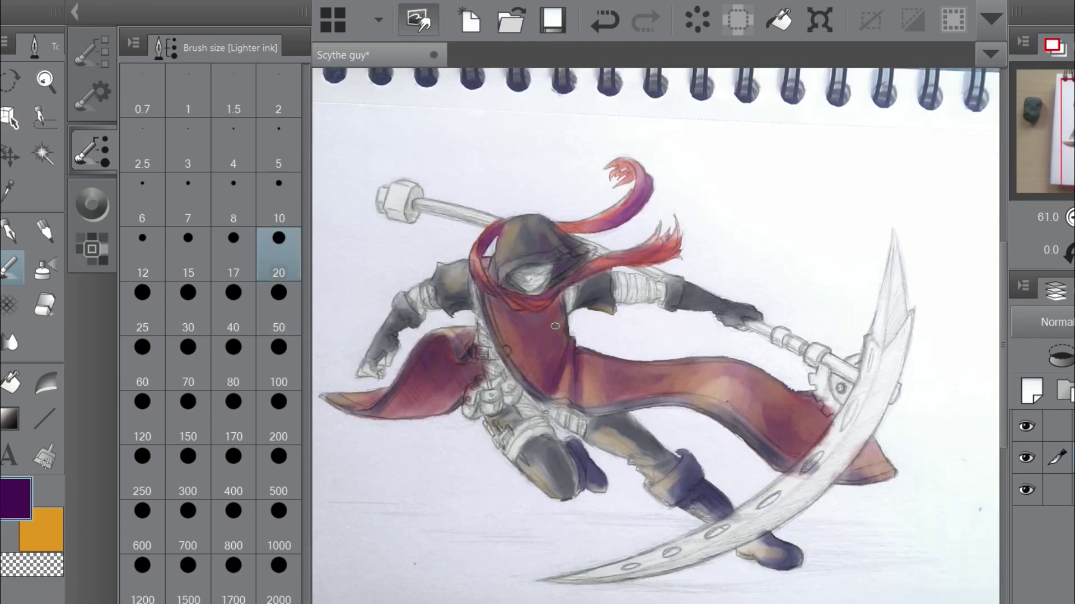
pyautogui.moveTo(498, 316); pyautogui.dragTo(463, 314)
pyautogui.scroll(-2, 571, 358)
# Glaze dark purple shadows over the trailing cloth and the rear flap with the brush at size 50.
pyautogui.press(']')
pyautogui.press(']')
pyautogui.press(']')
pyautogui.press(']')
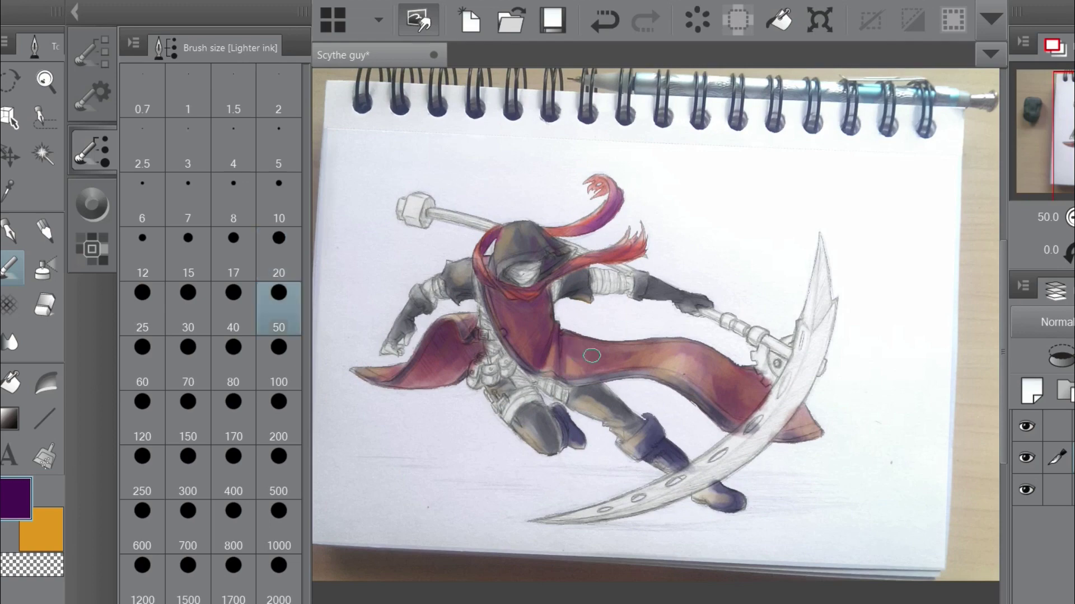
pyautogui.scroll(-2, 593, 352)
pyautogui.scroll(1, 601, 277)
pyautogui.scroll(-2, 602, 277)
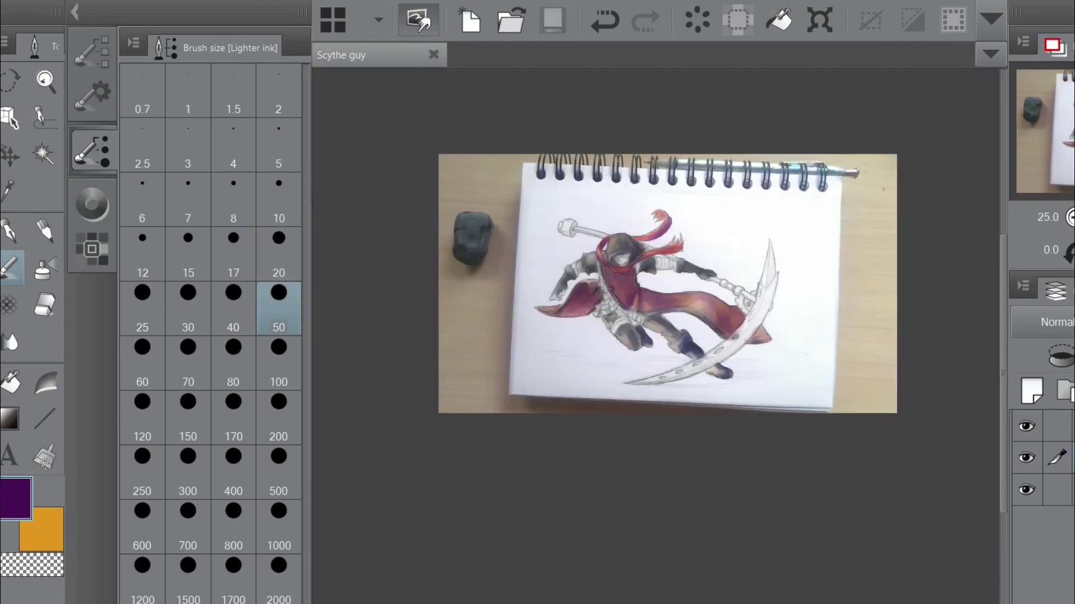
# Add dark purple shading to the forearms, sleeves, legs and train at sizes 50 and 20, undoing one stray stroke.
pyautogui.scroll(2, 708, 343)
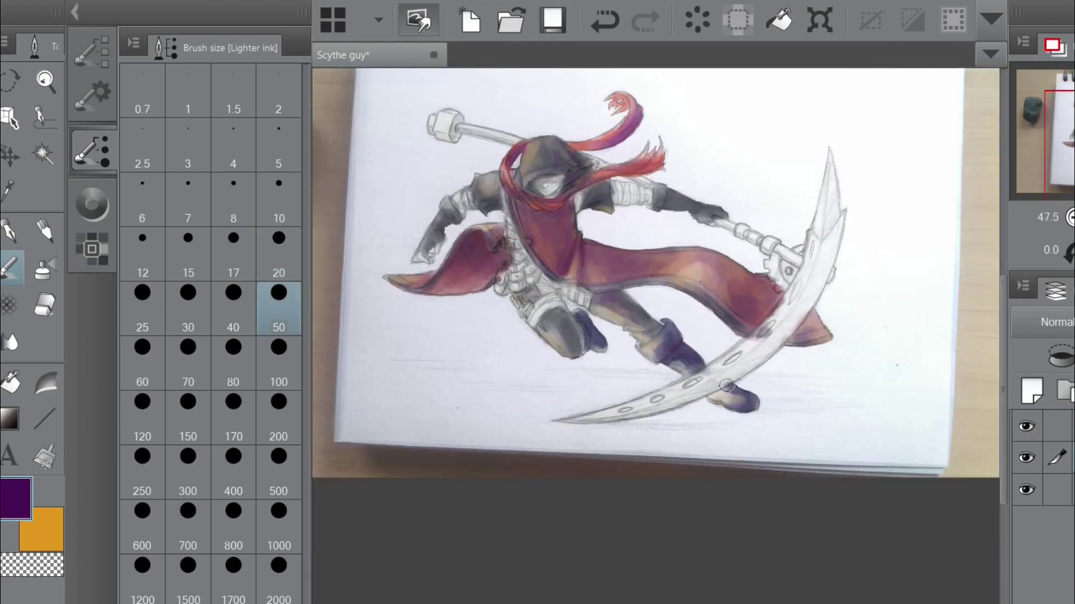
pyautogui.scroll(2, 686, 356)
pyautogui.press('[')
pyautogui.press('[')
pyautogui.press('[')
pyautogui.press('[')
pyautogui.hscroll(5, 794, 206)
pyautogui.scroll(-2, 728, 306)
pyautogui.hotkey('ctrl', 'z')
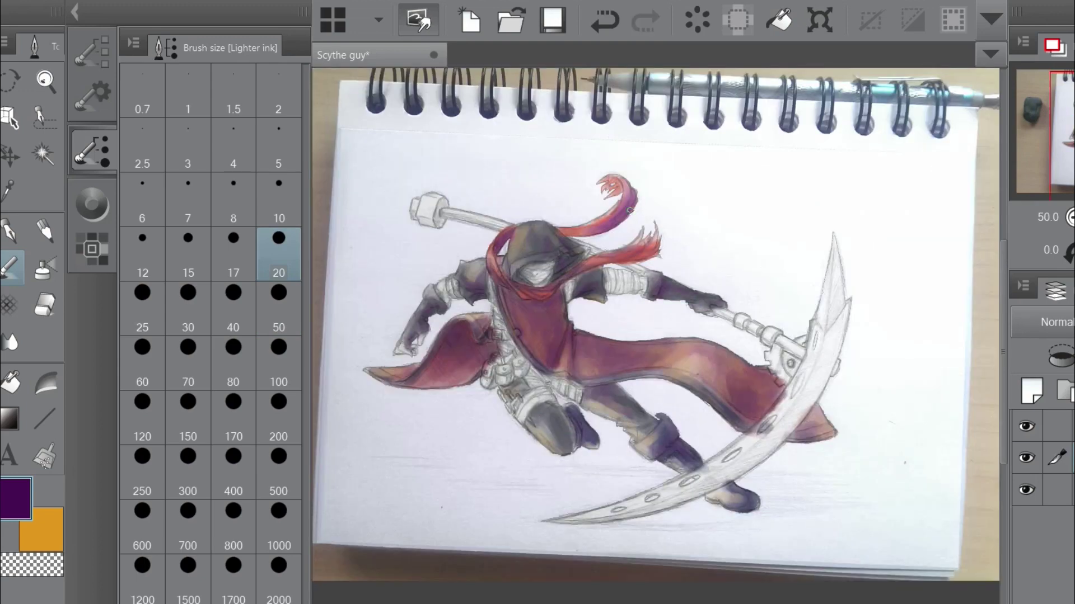
pyautogui.scroll(-3, 655, 325)
pyautogui.scroll(4, 655, 325)
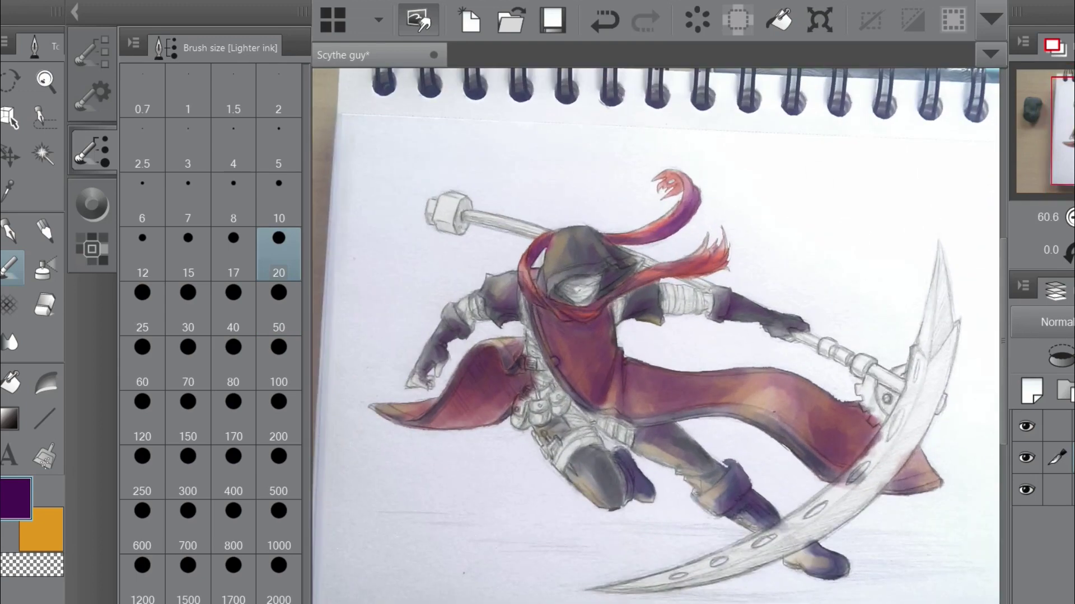
# Choose a pale peach (H 23, S 14, V 97) and tint the arm wraps and exposed fingertips.
pyautogui.hscroll(2, 463, 294)
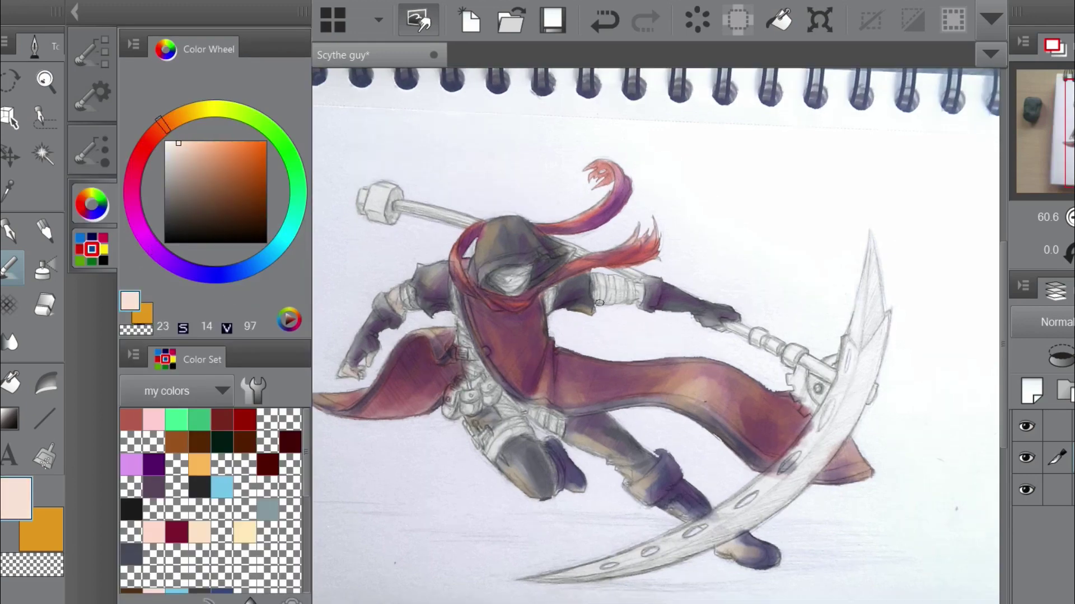
pyautogui.scroll(-3, 519, 267)
pyautogui.scroll(4, 519, 266)
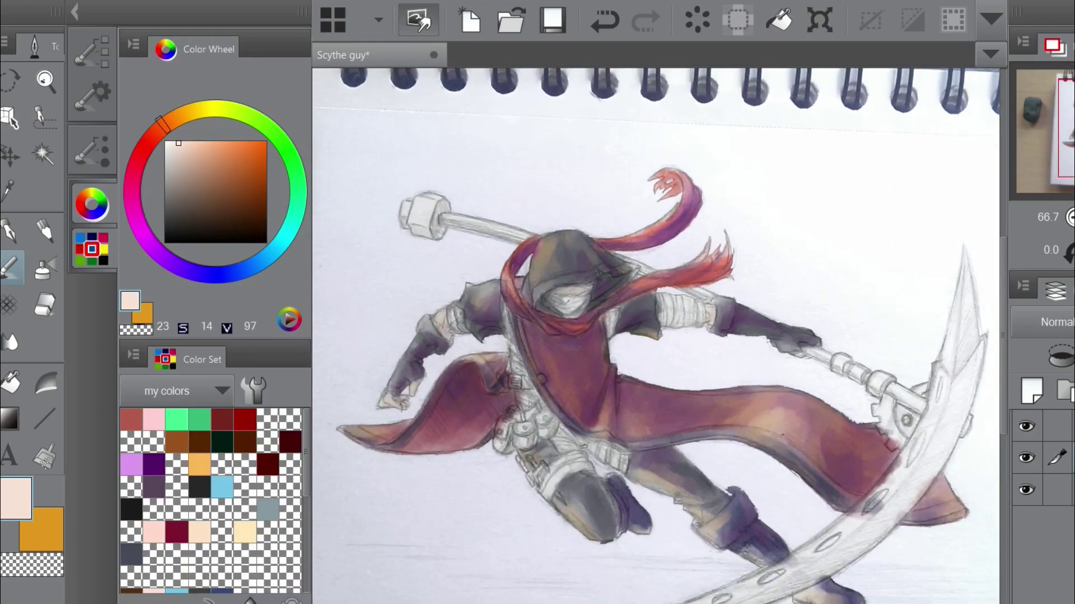
# Sample a muted pale purple from the figure's waist and shade the wraps, belts and pouches, changing brush size from 50 down to 20.
pyautogui.keyDown('alt'); pyautogui.click(515, 347); pyautogui.keyUp('alt')
pyautogui.hotkey('ctrl', 'z')
pyautogui.keyDown('alt'); pyautogui.click(516, 344); pyautogui.keyUp('alt')
pyautogui.scroll(-1, 563, 436)
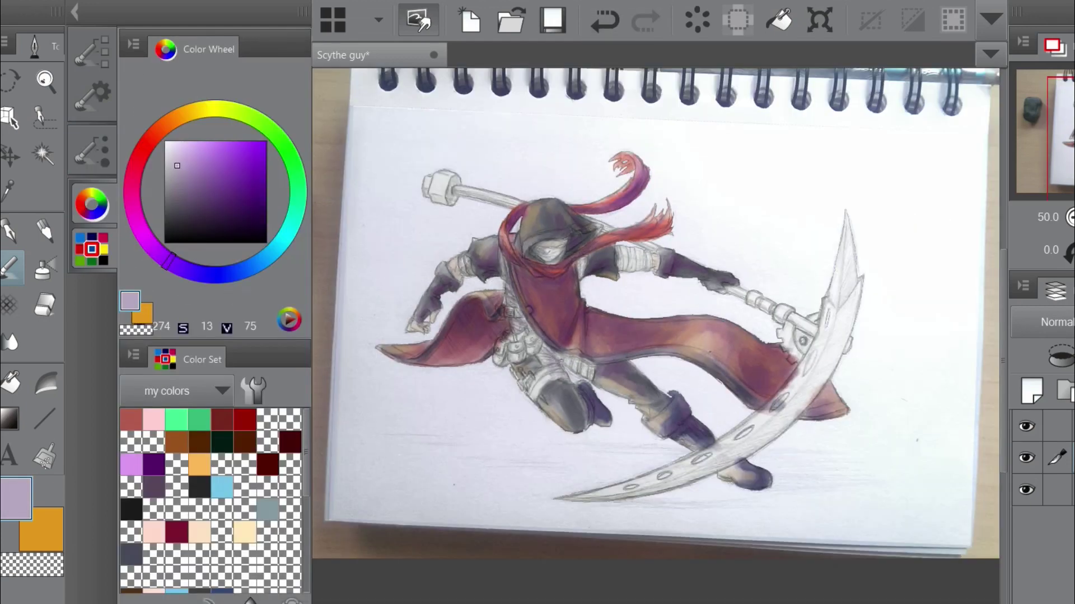
pyautogui.press(']')
pyautogui.scroll(1, 578, 394)
pyautogui.press('[')
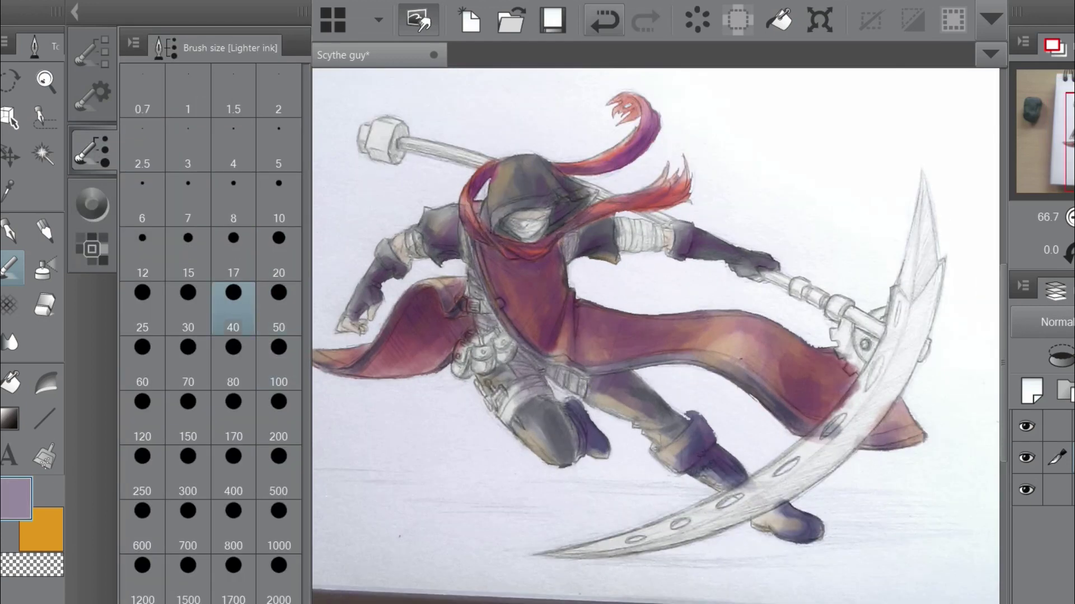
pyautogui.press('[')
pyautogui.scroll(-2, 490, 315)
pyautogui.scroll(1, 560, 386)
pyautogui.scroll(-1, 586, 384)
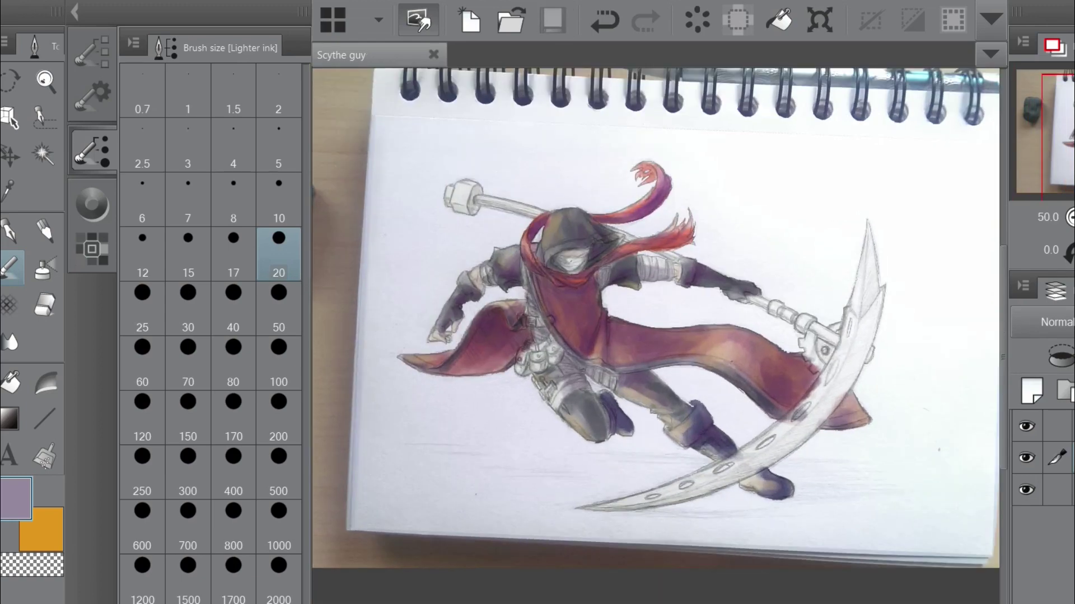
# Toggle layer visibility off and on to inspect the colouring, and review the whole picture.
pyautogui.click(1026, 426)
pyautogui.click(1026, 426)
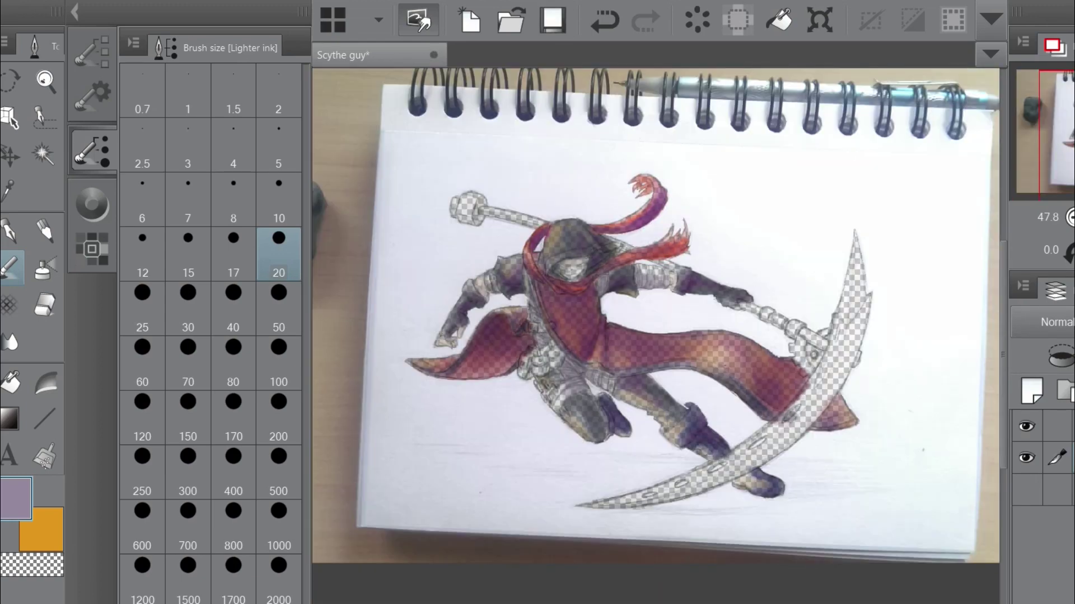
pyautogui.hotkey('ctrl', '-')
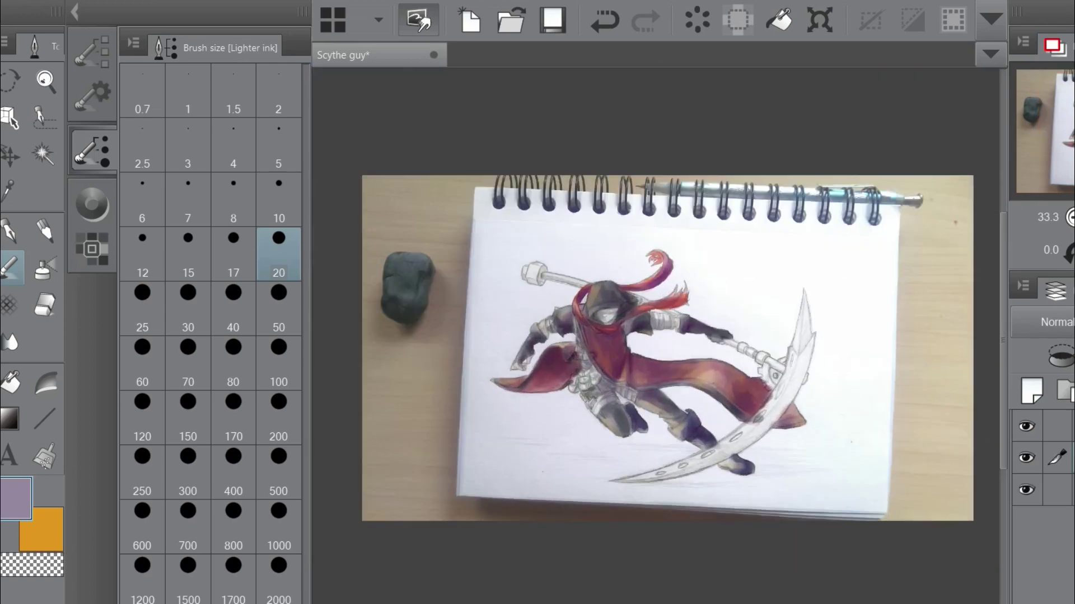
pyautogui.hotkey('ctrl', '+')
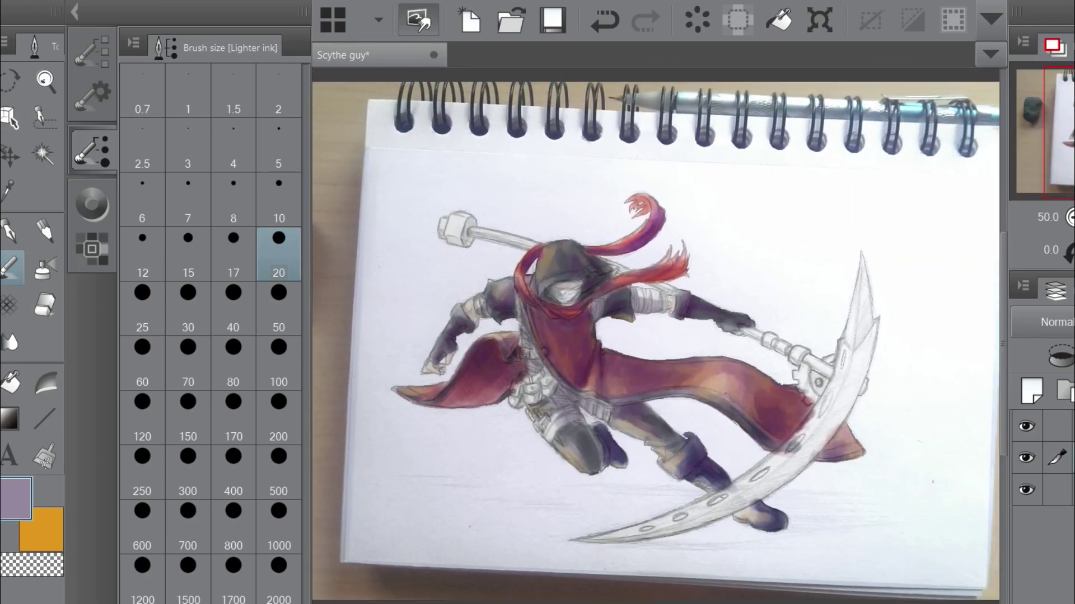
# Try to auto-select the coat, sleeve, train and arm wrap regions on the edited layer.
pyautogui.press('w')
pyautogui.click(566, 361)
pyautogui.keyDown('shift'); pyautogui.click(476, 392); pyautogui.keyUp('shift')
pyautogui.keyDown('shift'); pyautogui.click(699, 403); pyautogui.keyUp('shift')
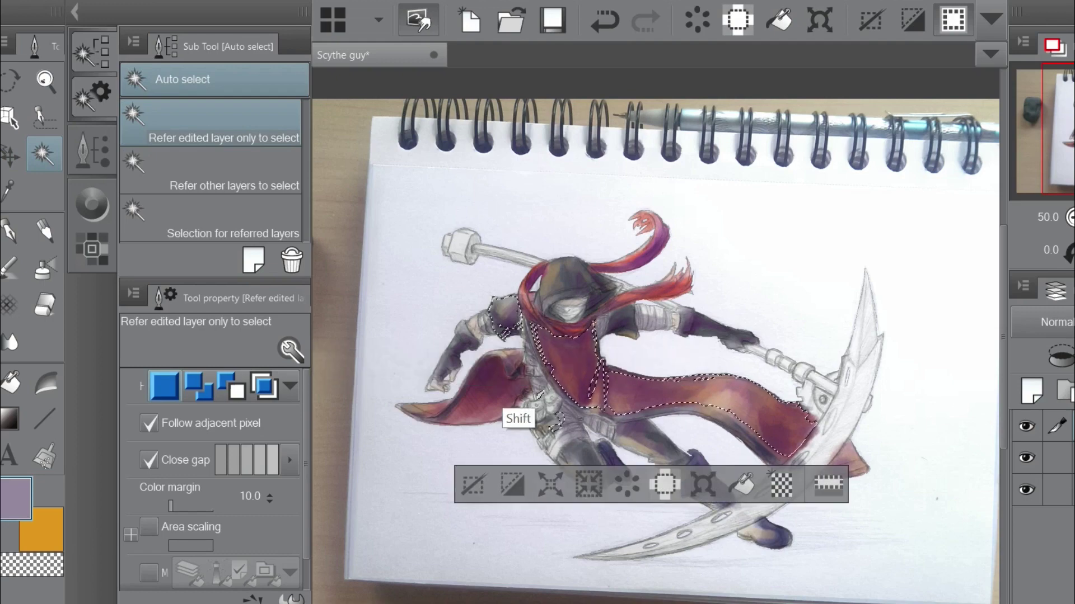
pyautogui.keyDown('shift'); pyautogui.click(578, 330); pyautogui.keyUp('shift')
pyautogui.click(756, 235)
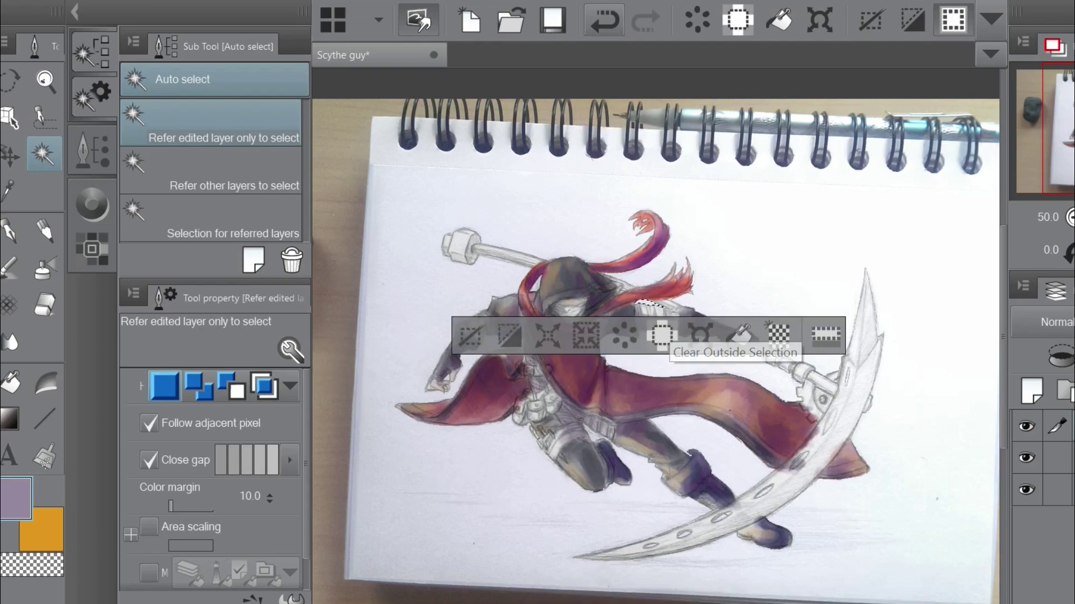
pyautogui.scroll(2, 539, 301)
pyautogui.keyDown('shift'); pyautogui.click(491, 439); pyautogui.keyUp('shift')
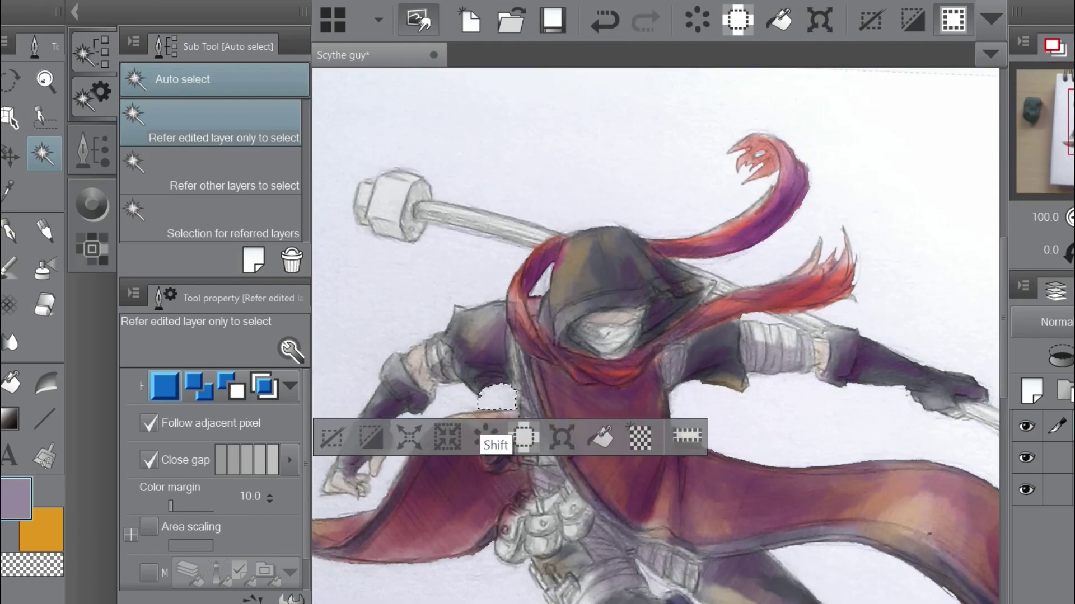
pyautogui.scroll(-1, 630, 388)
pyautogui.scroll(-2, 629, 389)
# Select the whole figure and scythe, leaving the notebook and table background out of the selection.
pyautogui.press('m')
pyautogui.moveTo(462, 91)
pyautogui.mouseDown()
pyautogui.moveTo(520, 381)
pyautogui.moveTo(935, 471)
pyautogui.mouseUp()
pyautogui.hotkey('alt', 'e')
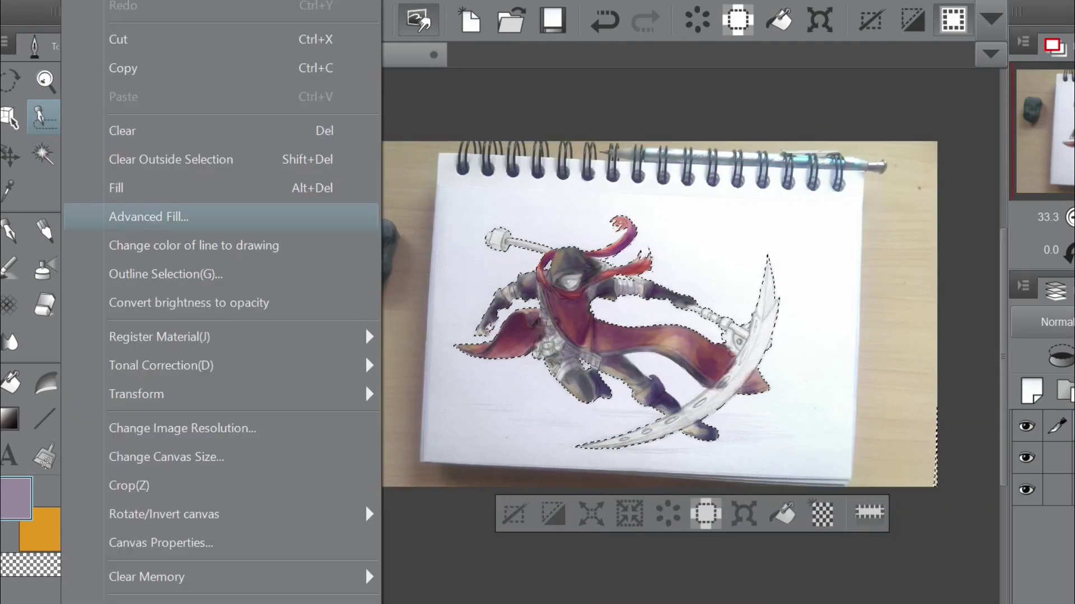
pyautogui.moveTo(336, 365)
pyautogui.click(425, 481)
pyautogui.click(477, 188)
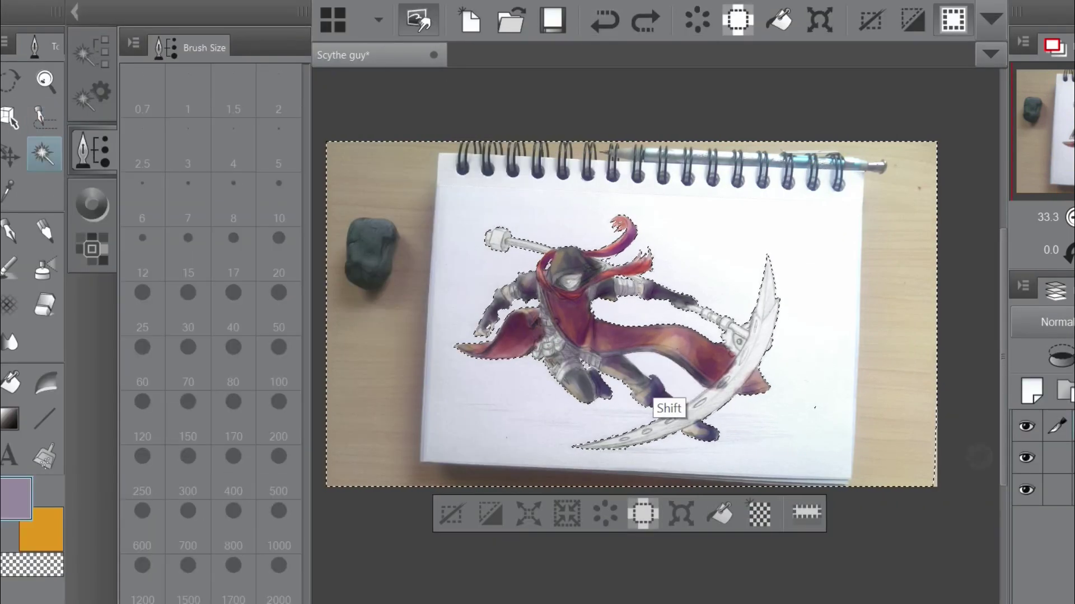
# Try Binarization at thresholds 205 and 194 with Leave transparency on the selected figure, plus a Level Correction.
pyautogui.hotkey('alt', 'e')
pyautogui.click(462, 569)
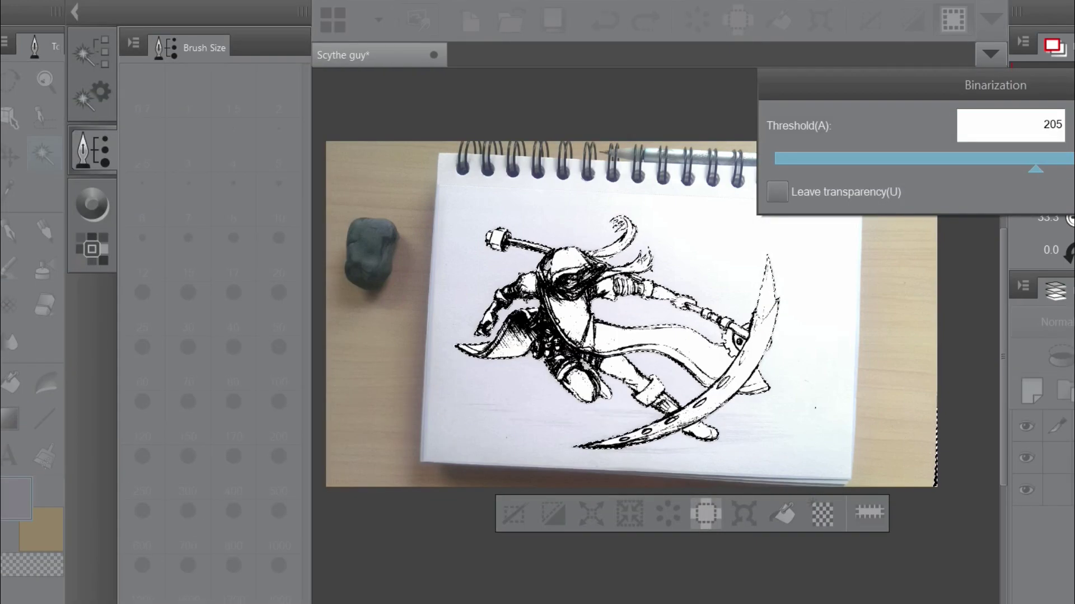
pyautogui.hotkey('alt', 'u')
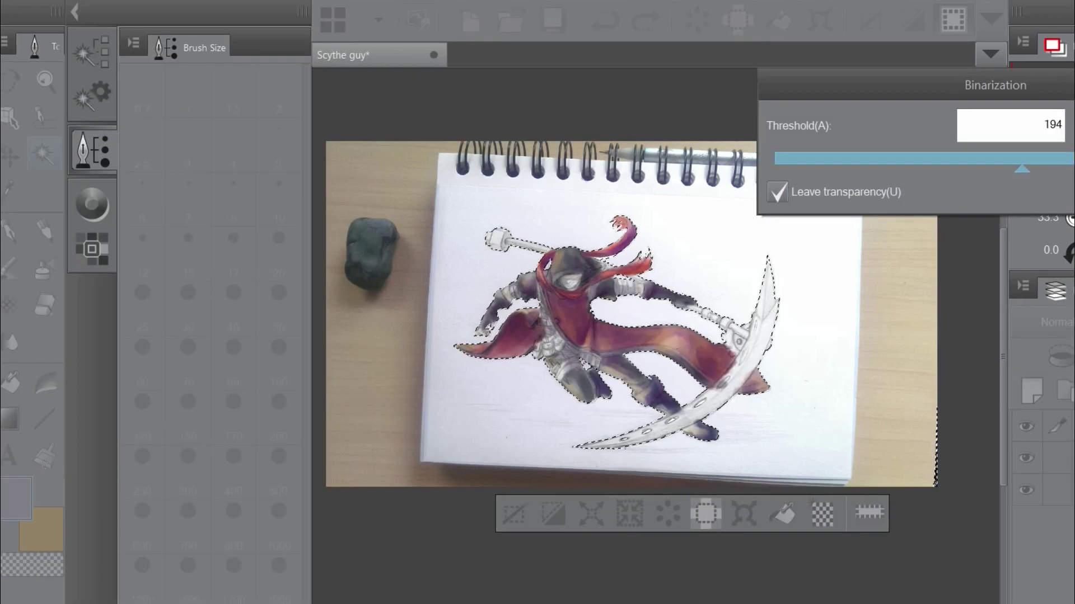
pyautogui.press('Escape')
pyautogui.hotkey('alt', 'e')
pyautogui.press('l')
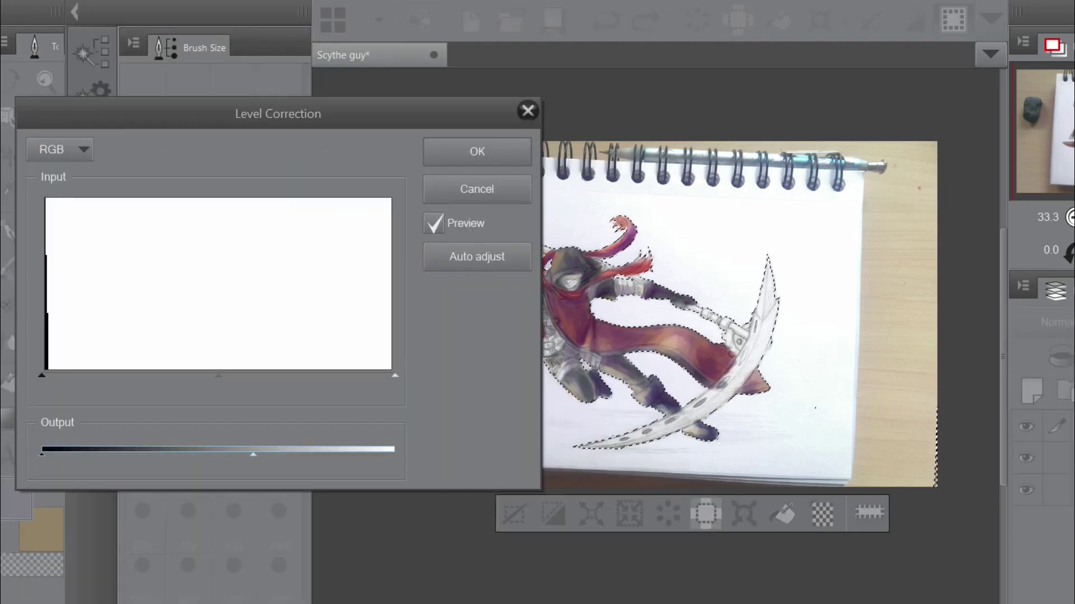
pyautogui.press('Escape')
# Adjust the selected figure with a tonal correction value of -66 and clear the selection.
pyautogui.hotkey('alt', 'e')
pyautogui.press('d')
pyautogui.press('Right')
pyautogui.press('Return')
pyautogui.write('-66')
pyautogui.press('Escape')
pyautogui.hotkey('ctrl', 'd')
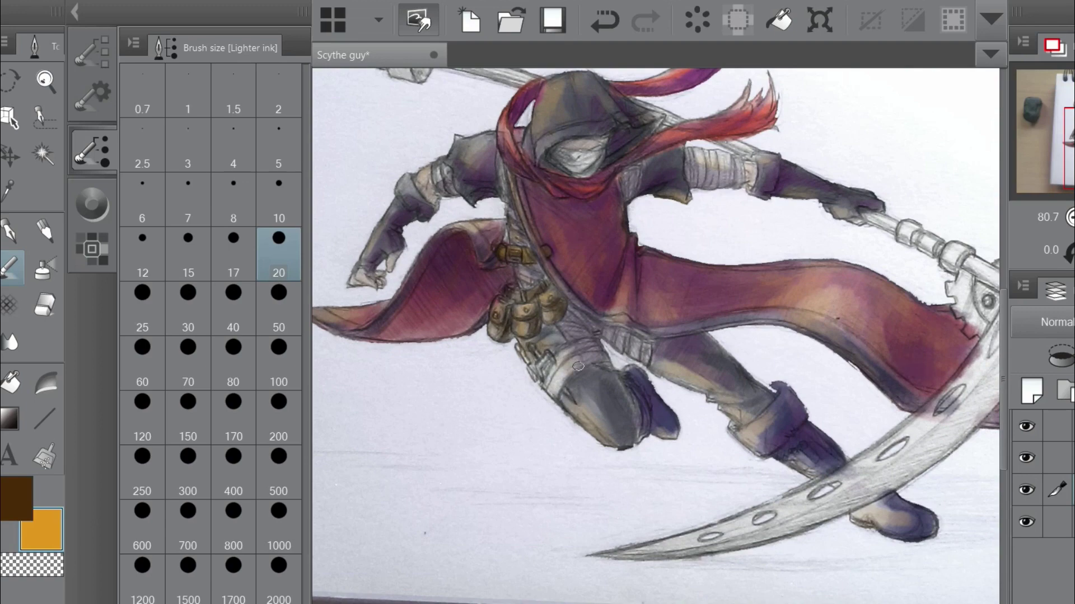
# Touch up the waist and thigh straps around the pouches in slate grey, reducing the brush size from 20 to 10.
pyautogui.scroll(-3, 578, 366)
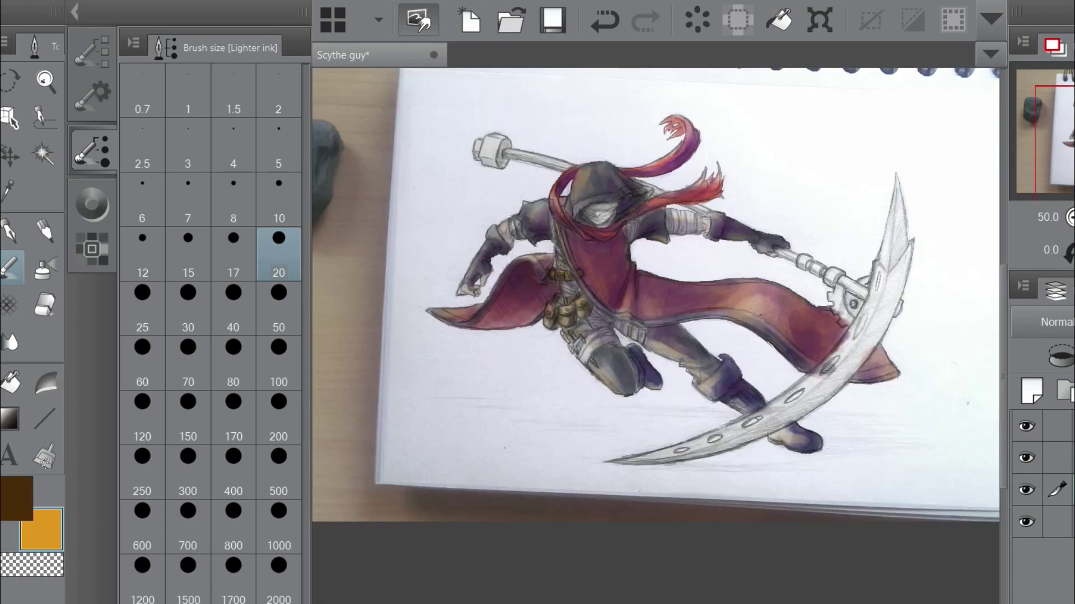
pyautogui.scroll(5, 655, 336)
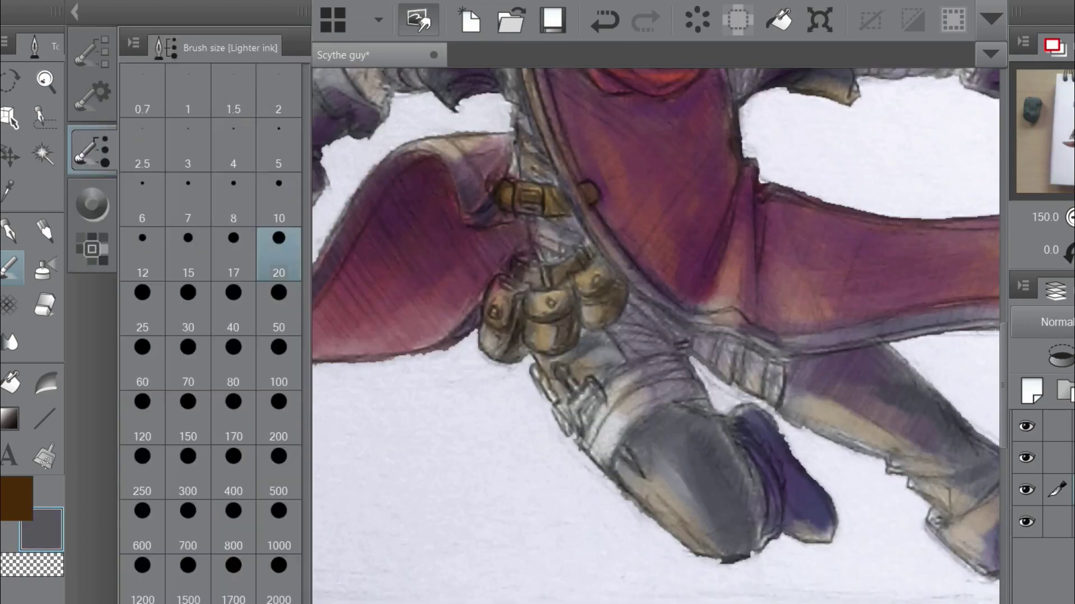
pyautogui.press('[')
pyautogui.scroll(-4, 617, 442)
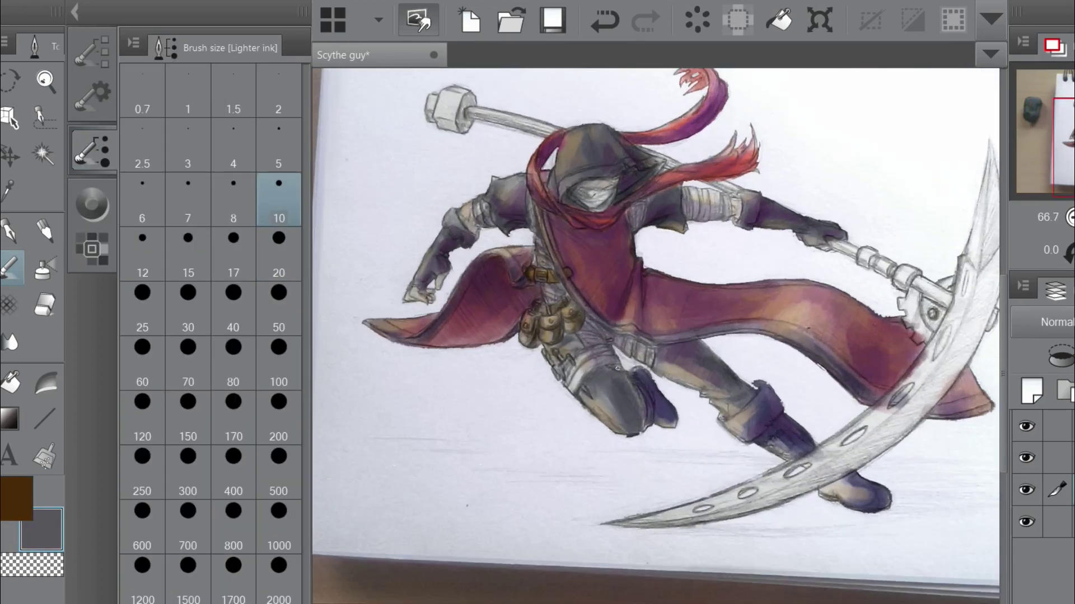
# Sample a dark grey from the raised leg and shade the legs at brush size 50, undoing the last stroke.
pyautogui.keyDown('alt'); pyautogui.click(643, 417); pyautogui.keyUp('alt')
pyautogui.press(']')
pyautogui.press(']')
pyautogui.press(']')
pyautogui.press(']')
pyautogui.press(']')
pyautogui.press(']')
pyautogui.press(']')
pyautogui.press(']')
pyautogui.scroll(-2, 600, 397)
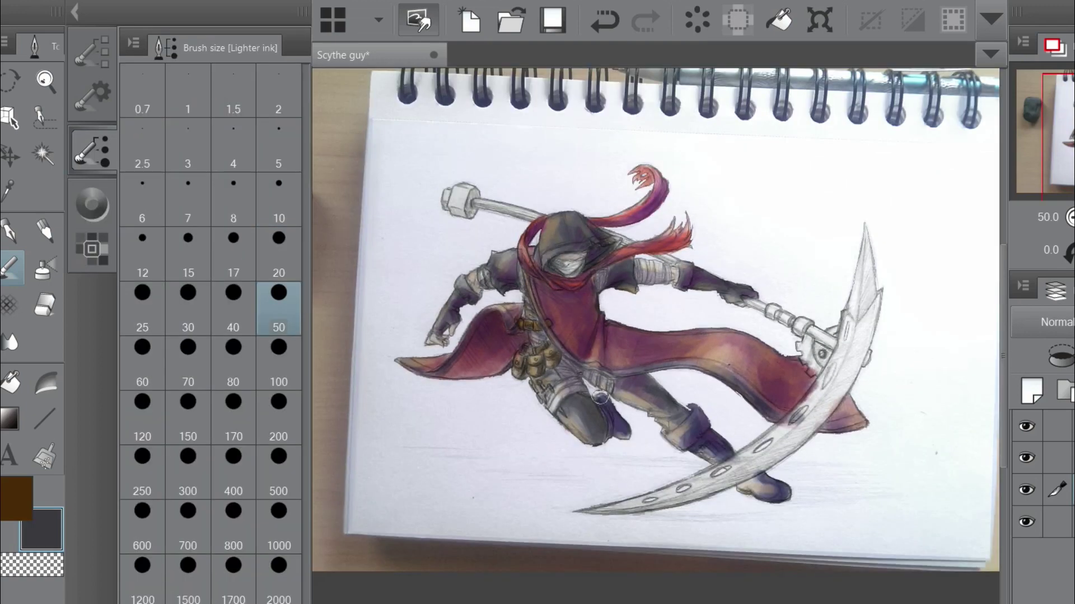
pyautogui.scroll(-2, 614, 375)
pyautogui.scroll(2, 614, 375)
pyautogui.hotkey('ctrl', 'z')
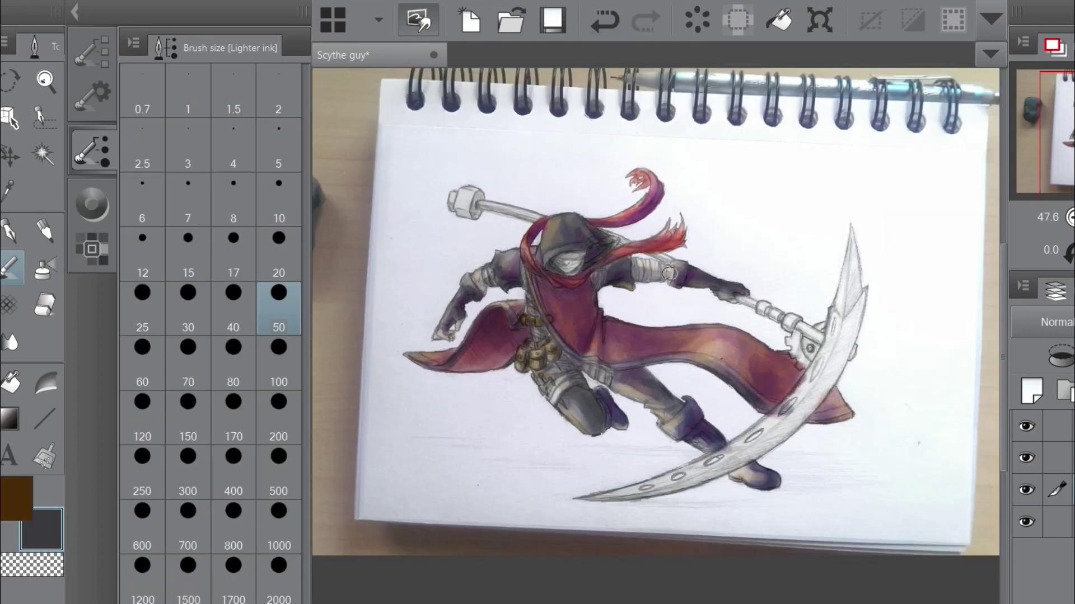
# Sample a light orange from the figure and brighten the belt pouches at brush size 20.
pyautogui.scroll(1, 575, 271)
pyautogui.keyDown('alt'); pyautogui.click(575, 270); pyautogui.keyUp('alt')
pyautogui.press('[')
pyautogui.press('[')
pyautogui.press('[')
pyautogui.press('[')
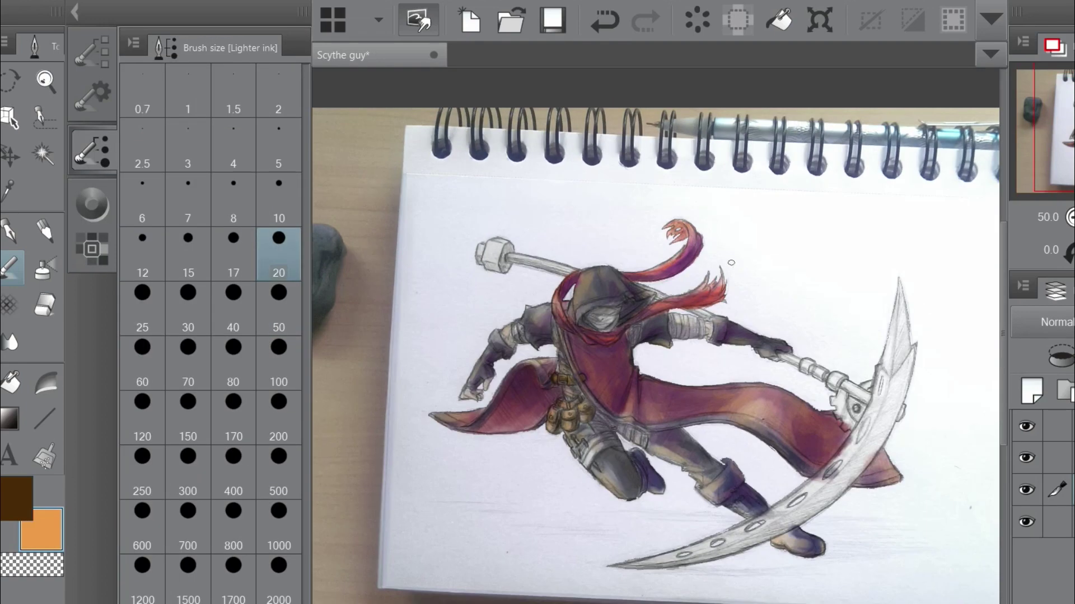
# Shade the scythe's blade and shaft with slate grey (H 220, S 24, V 37) and navy (H 220, S 83, V 39).
pyautogui.click(92, 248)
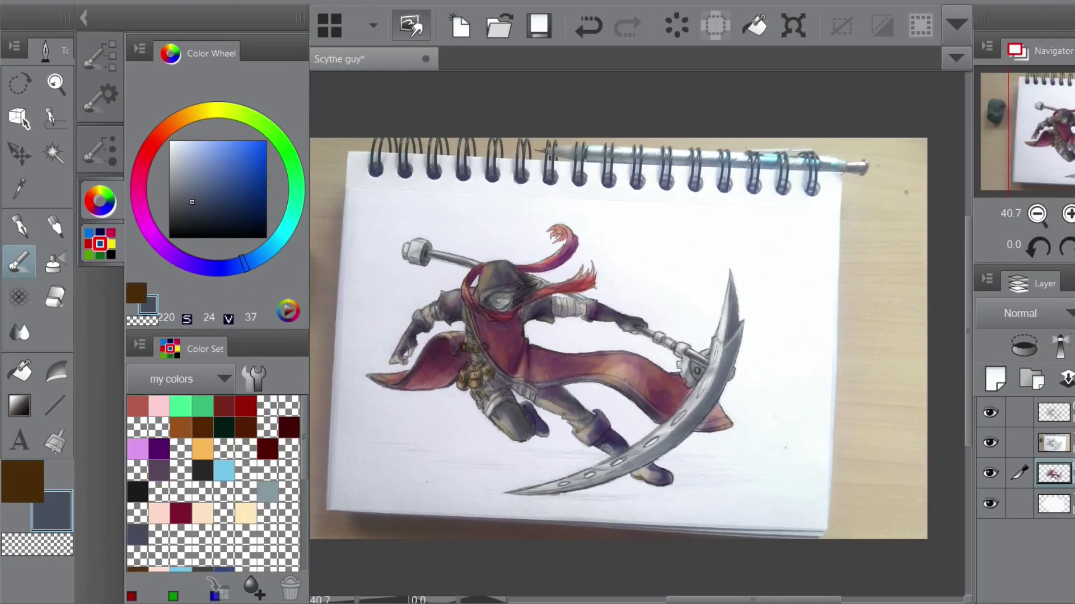
pyautogui.scroll(2, 634, 308)
pyautogui.click(250, 200)
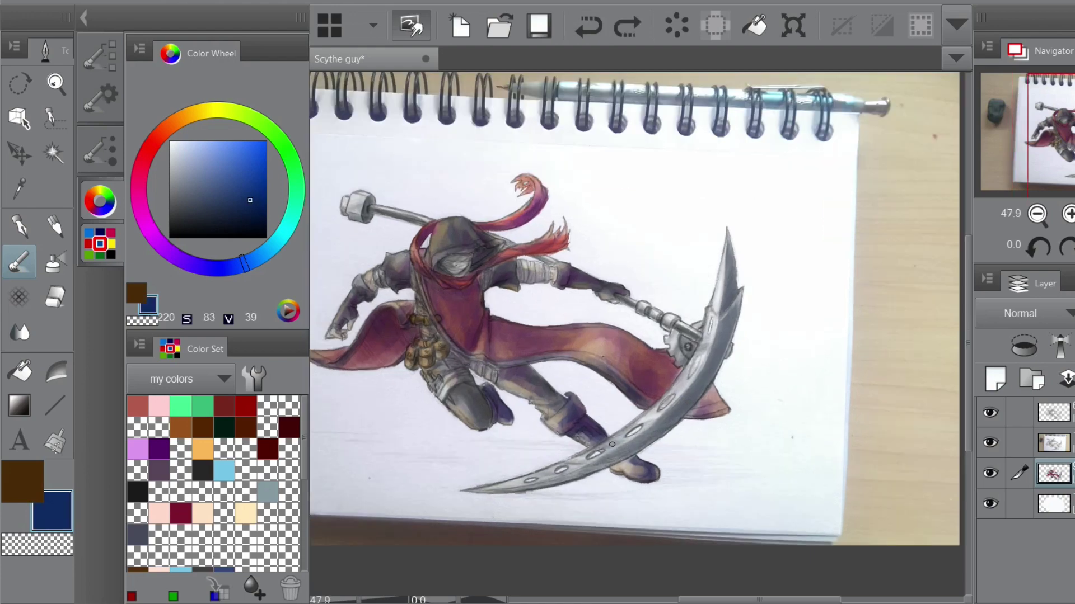
pyautogui.moveTo(612, 444); pyautogui.dragTo(640, 457)
# Sample dark tones from the figure and deepen the scythe's shadows with dark blue (H 237, S 27, V 25).
pyautogui.scroll(-3, 690, 412)
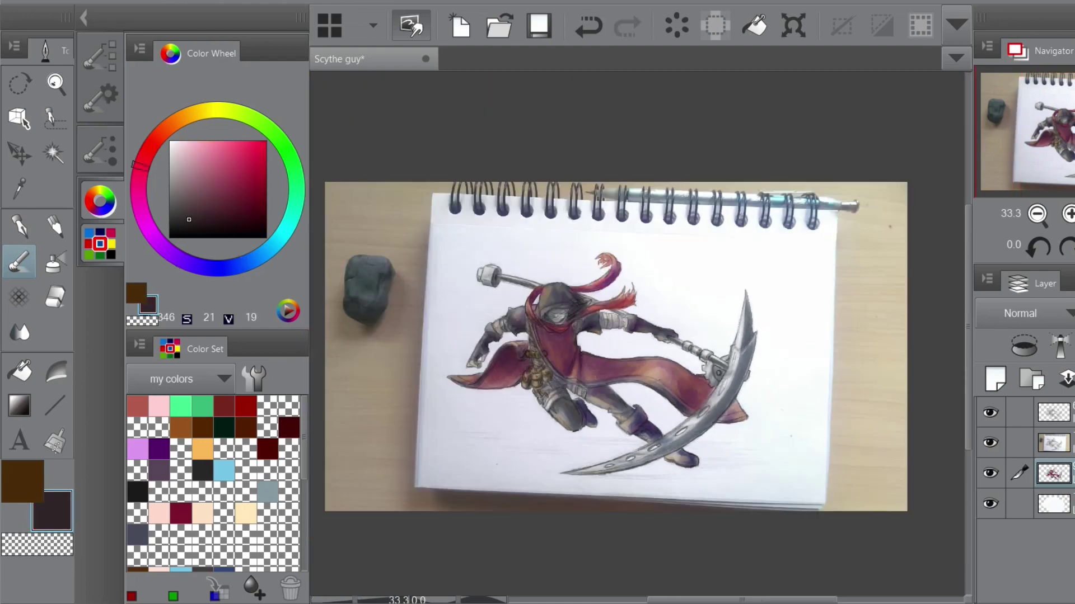
pyautogui.scroll(3, 690, 411)
pyautogui.keyDown('alt'); pyautogui.click(658, 442); pyautogui.keyUp('alt')
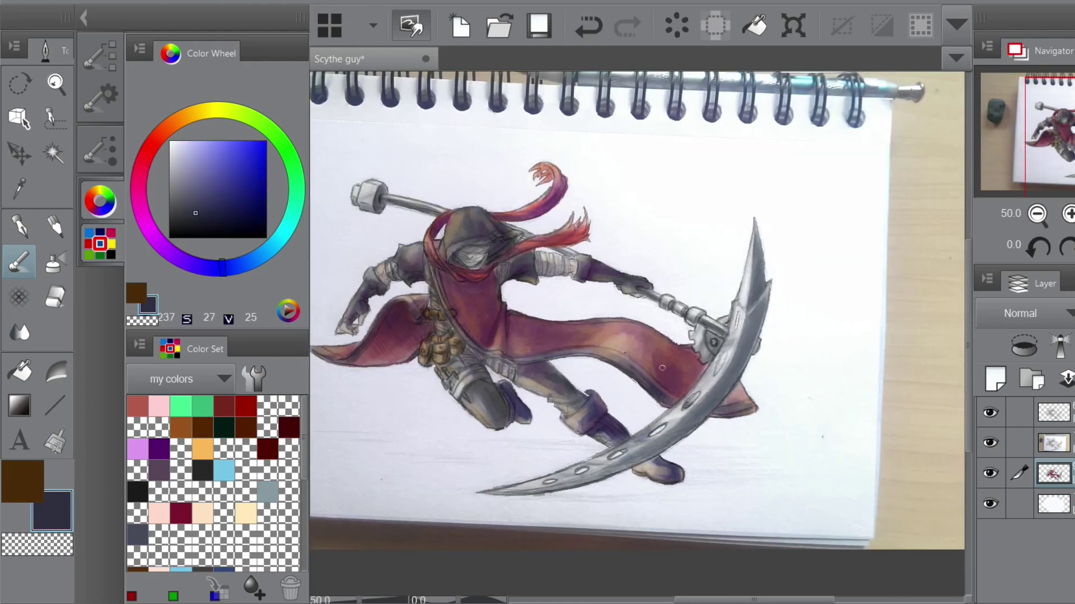
pyautogui.moveTo(502, 301); pyautogui.dragTo(551, 321)
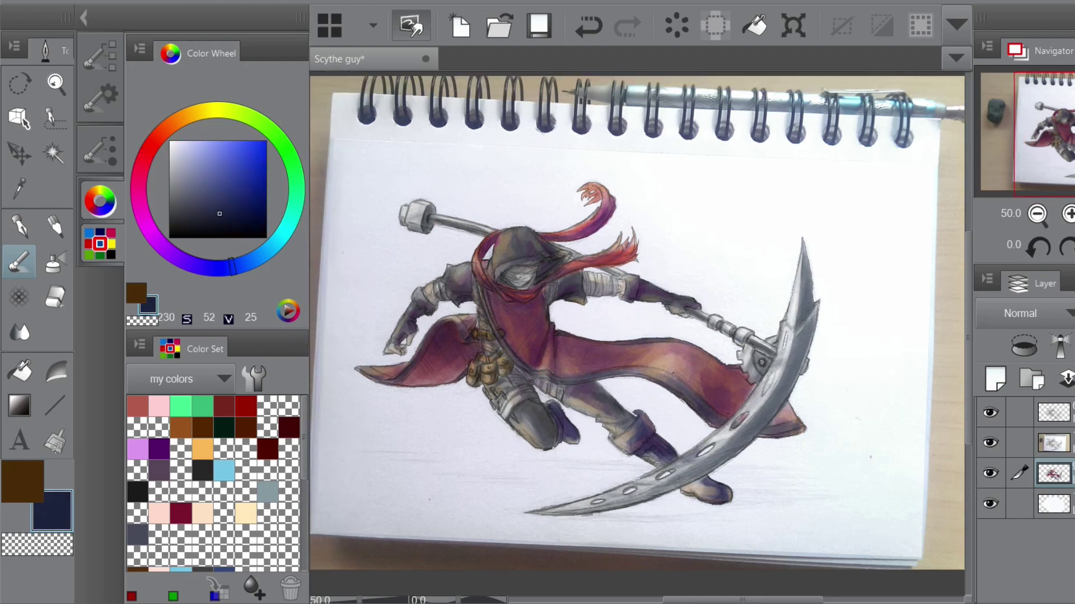
# Deepen the shadows on the coat and train with dark navy (H 230, S 52, V 25), using brush sizes 50 and 20.
pyautogui.press('F3')
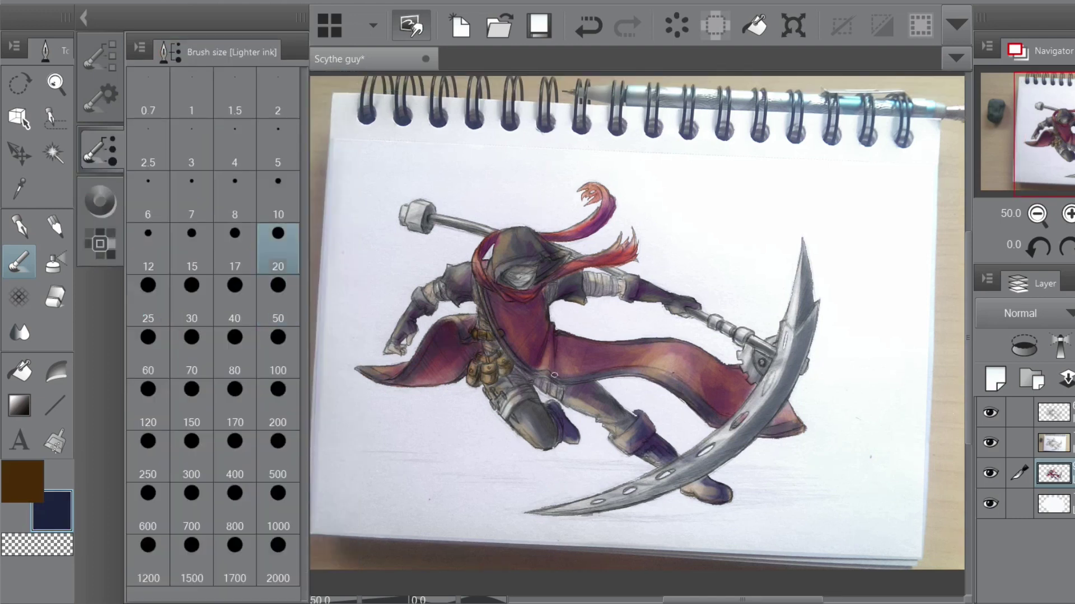
pyautogui.press(']')
pyautogui.press(']')
pyautogui.press(']')
pyautogui.press(']')
pyautogui.moveTo(540, 368); pyautogui.dragTo(509, 367)
pyautogui.scroll(-5, 675, 416)
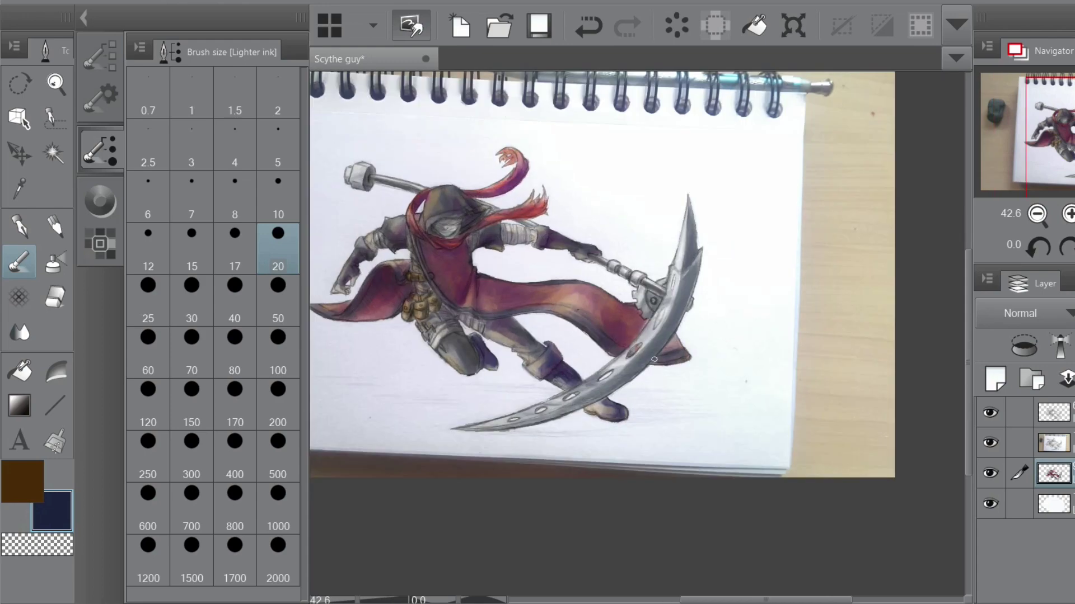
# Add a new layer and paint a purple ground shadow beneath the figure at brush size 100, tinting the blade purple as well.
pyautogui.hotkey('ctrl', 'shift', 'n')
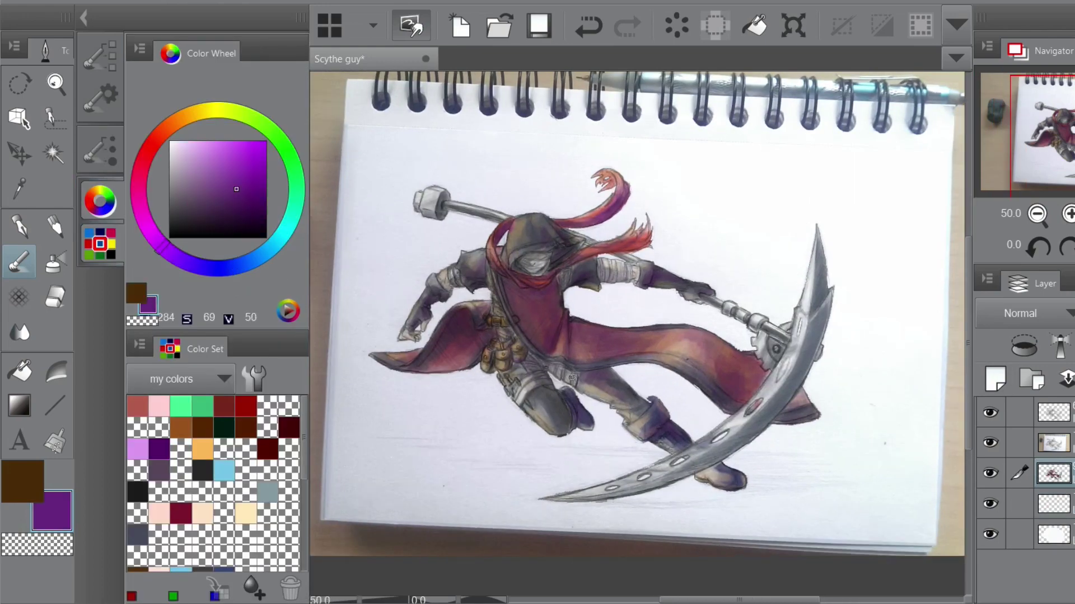
pyautogui.hscroll(3, 655, 423)
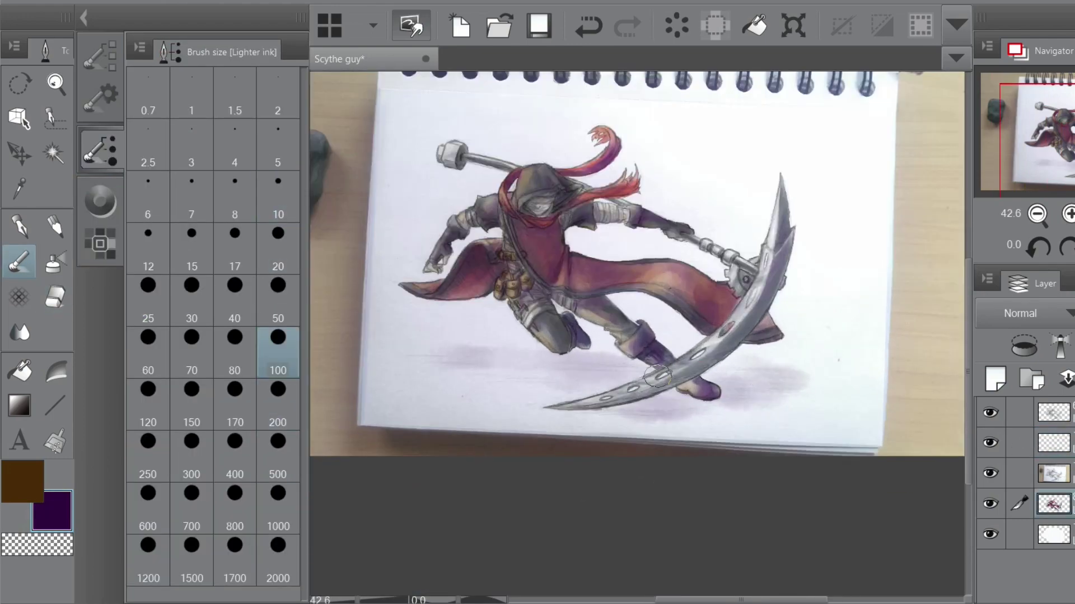
pyautogui.press('e')
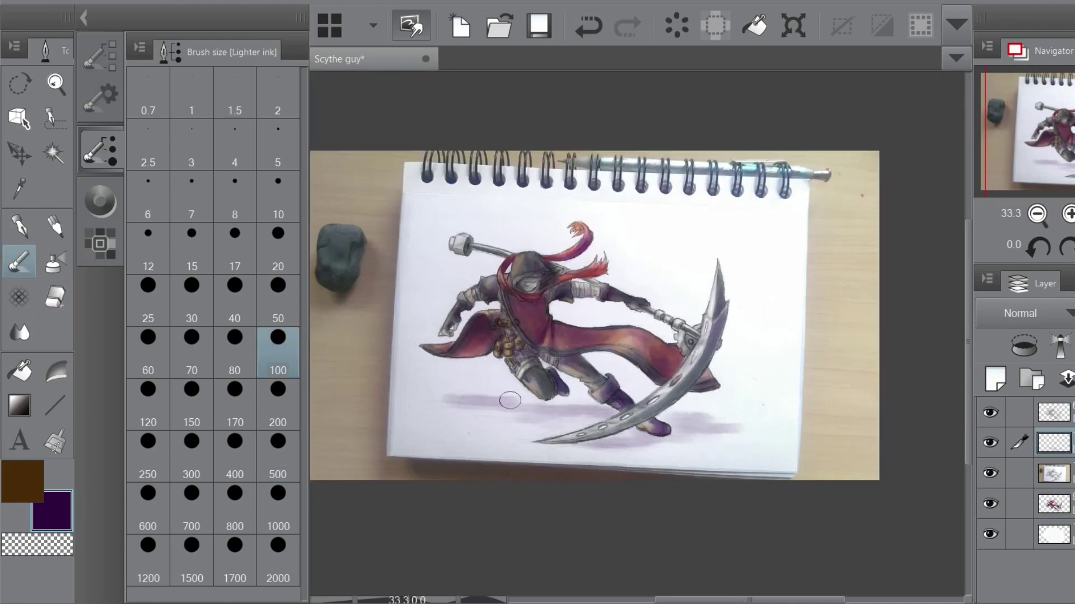
# Blend and soften the purple ground shadow at sizes 100 and 200, undoing one stroke.
pyautogui.press('j')
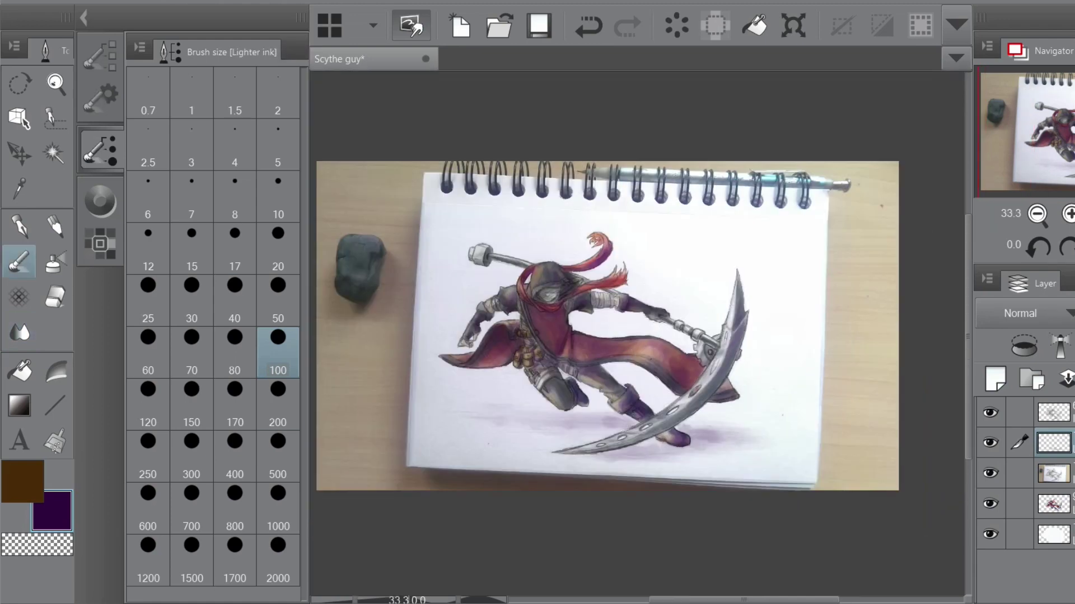
pyautogui.hotkey('ctrl', 'z')
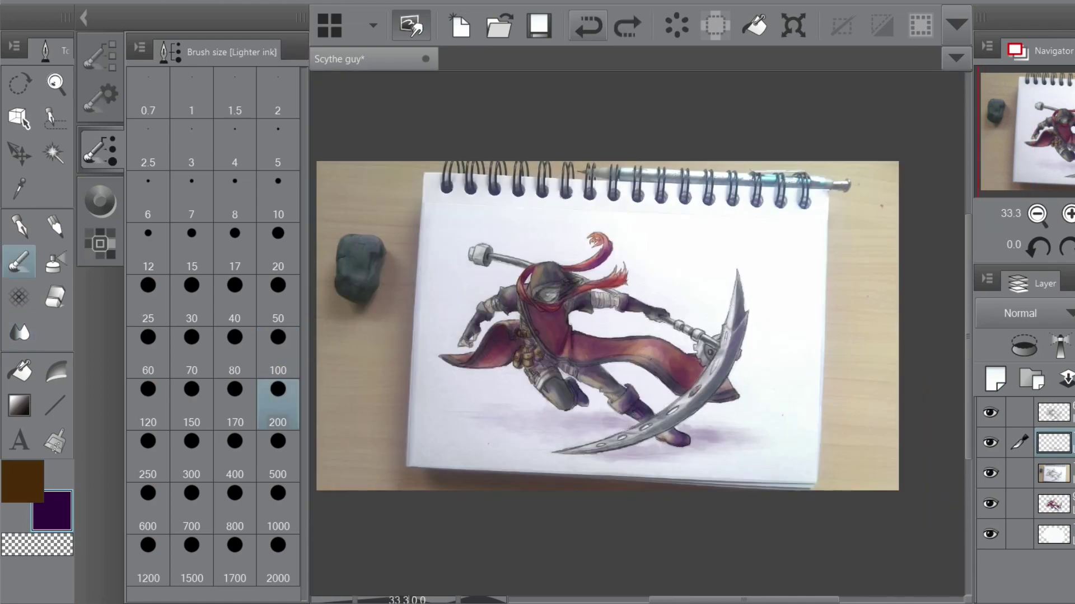
pyautogui.press('e')
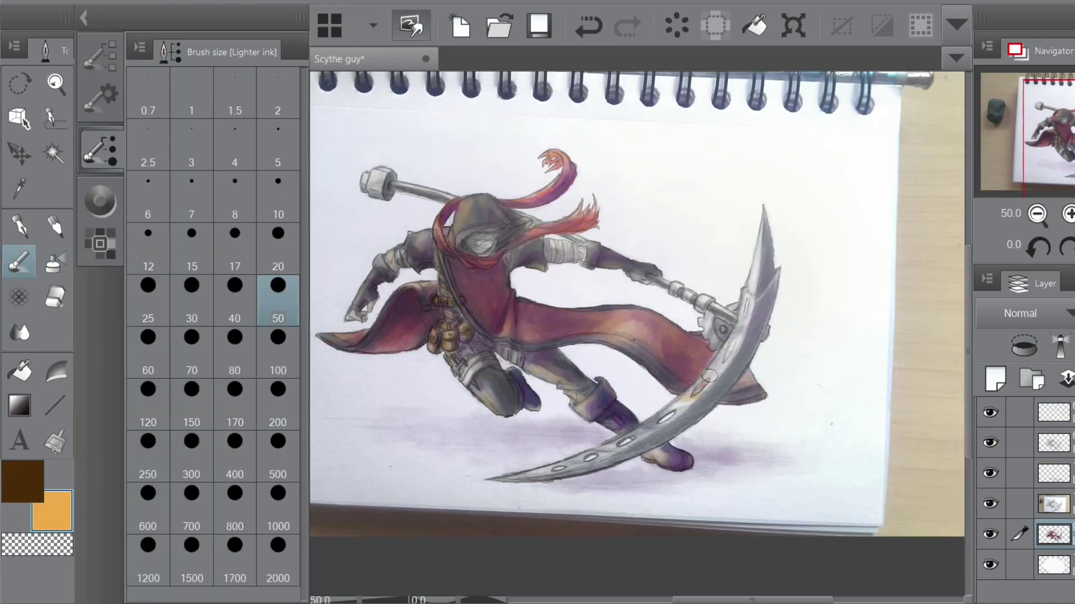
# Tint the scythe blade with warm orange reflections and erase the overspill with the Soft eraser.
pyautogui.scroll(3, 464, 168)
pyautogui.press('e')
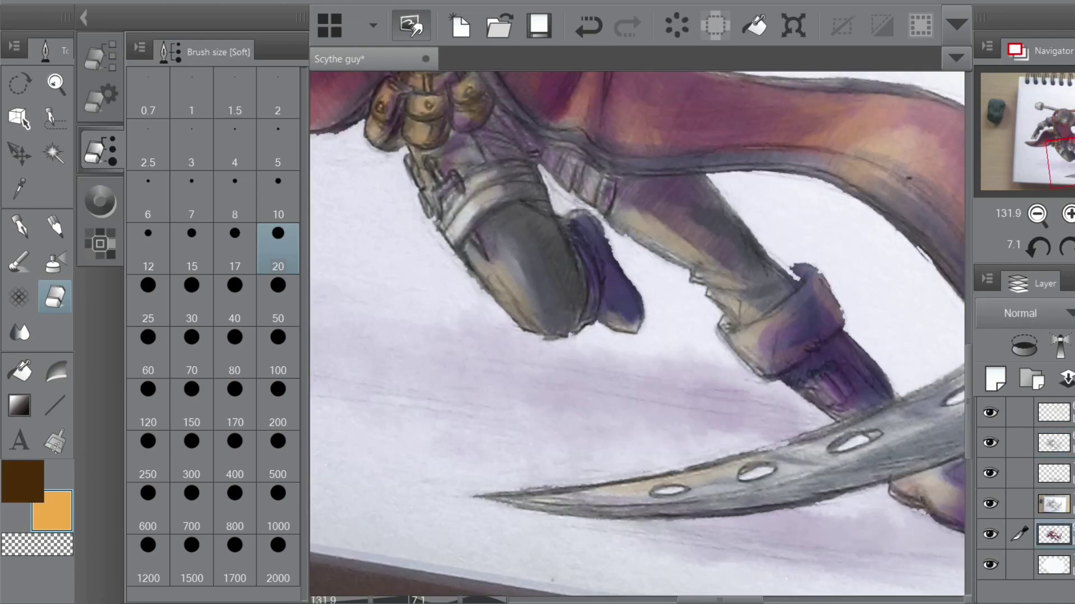
pyautogui.click(277, 352)
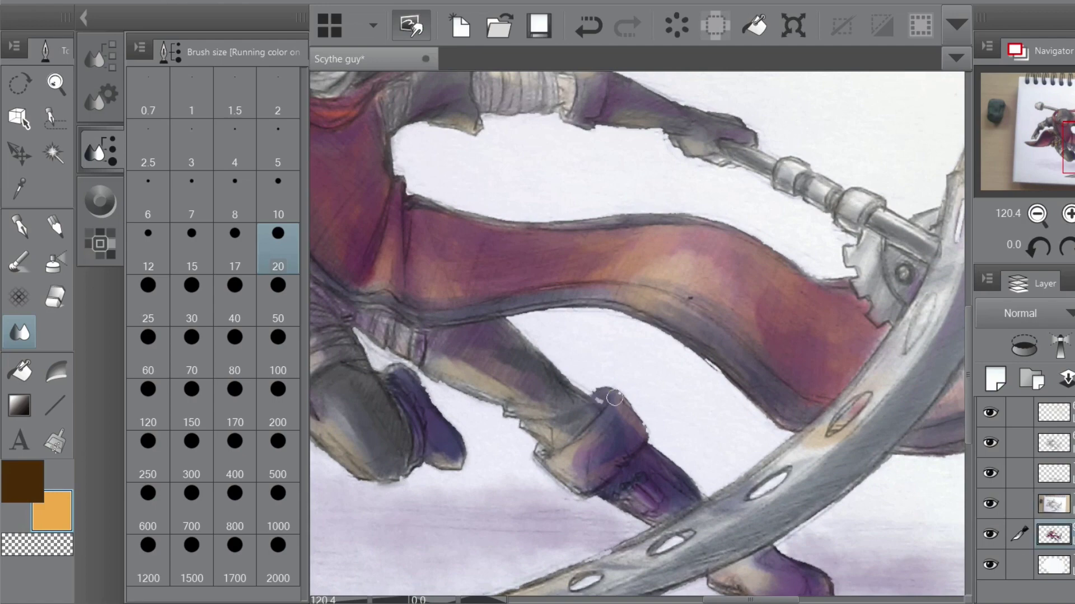
# Clean up and blend the colour edges around the boots, legs, coat, arms and scarf, erasing at size 10 and blending at size 20.
pyautogui.press('e')
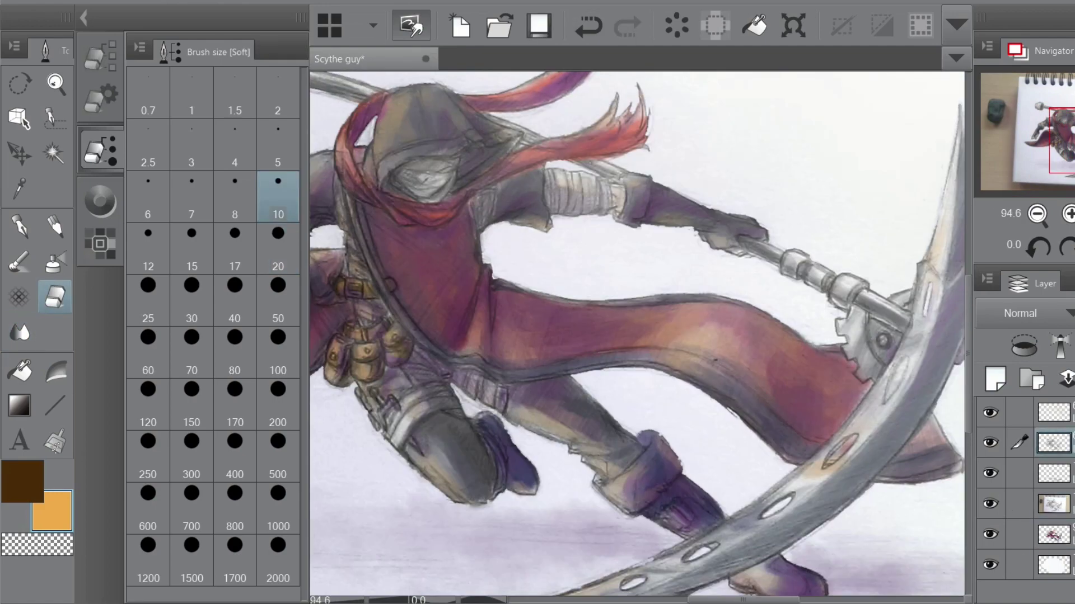
pyautogui.press('j')
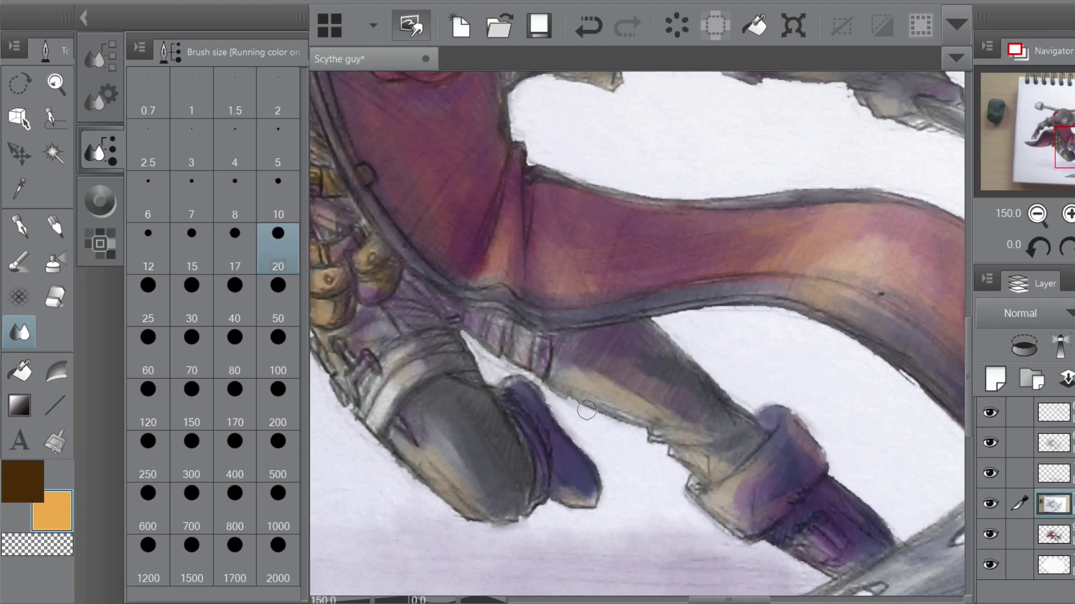
pyautogui.press('e')
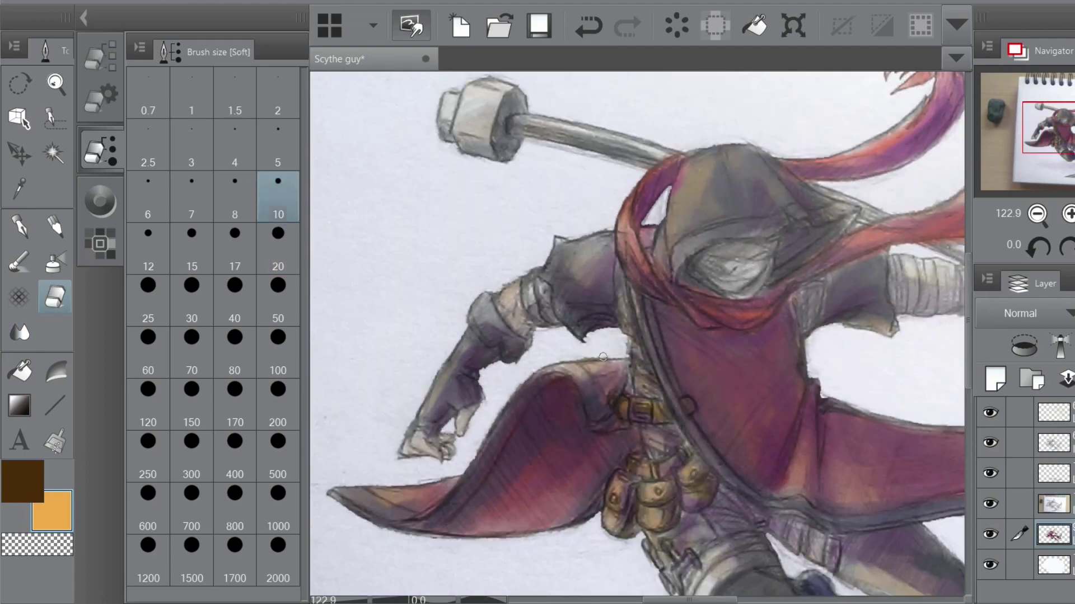
pyautogui.press('j')
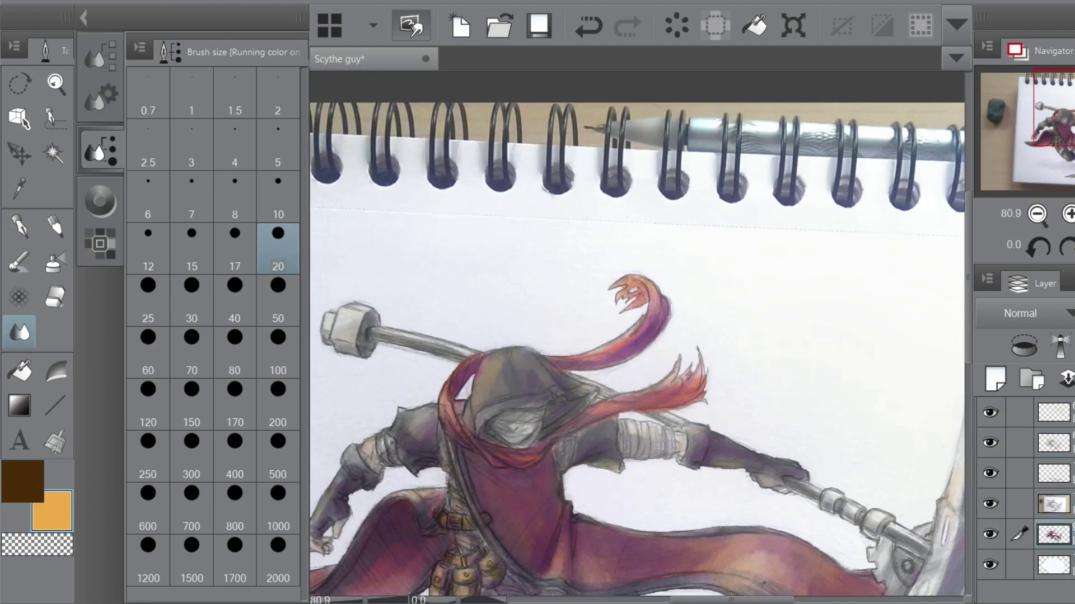
pyautogui.press('e')
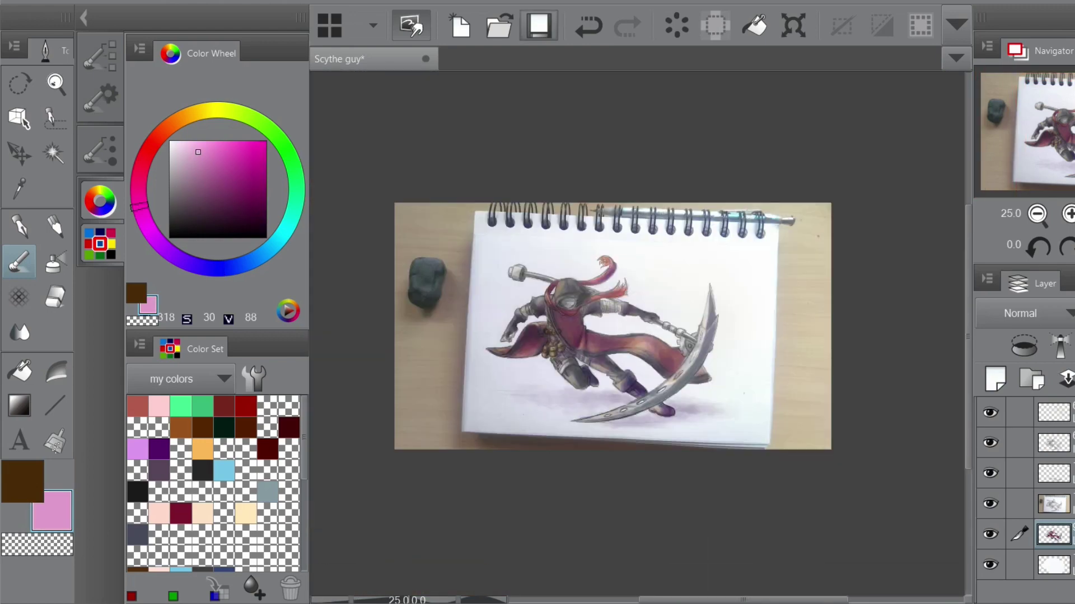
# Save the drawing and apply a Brightness/Contrast correction with brightness -26 and contrast 17 to the notebook photo layer.
pyautogui.hotkey('ctrl', 's')
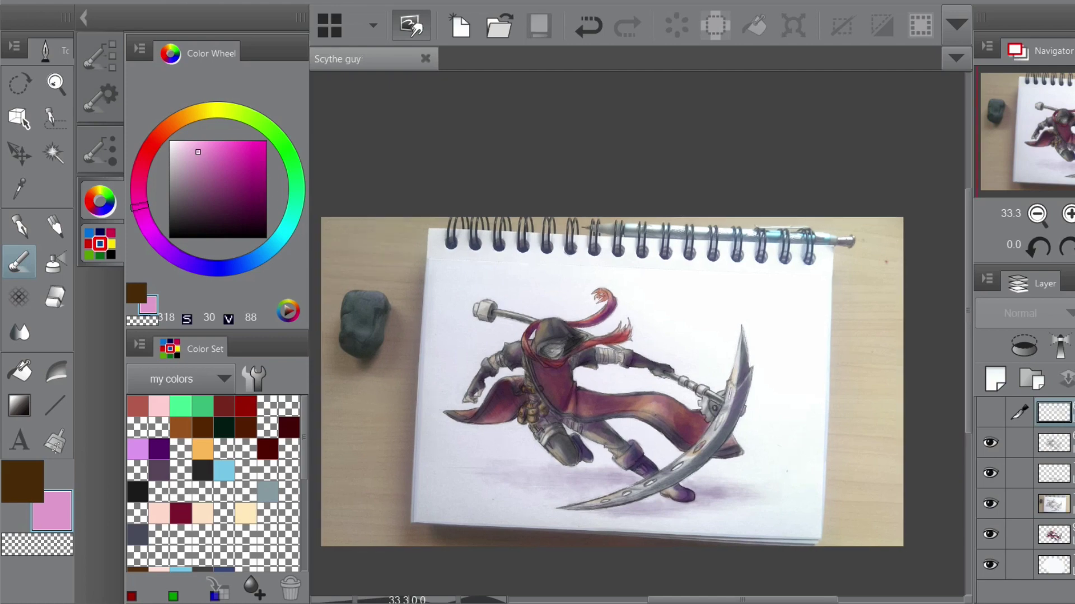
pyautogui.press('j')
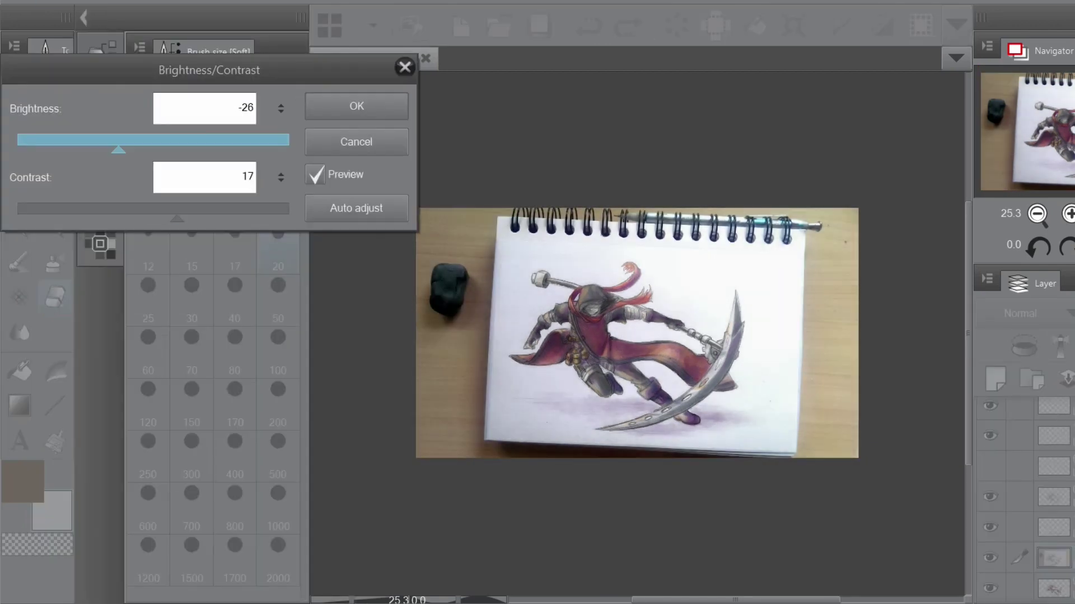
pyautogui.click(348, 110)
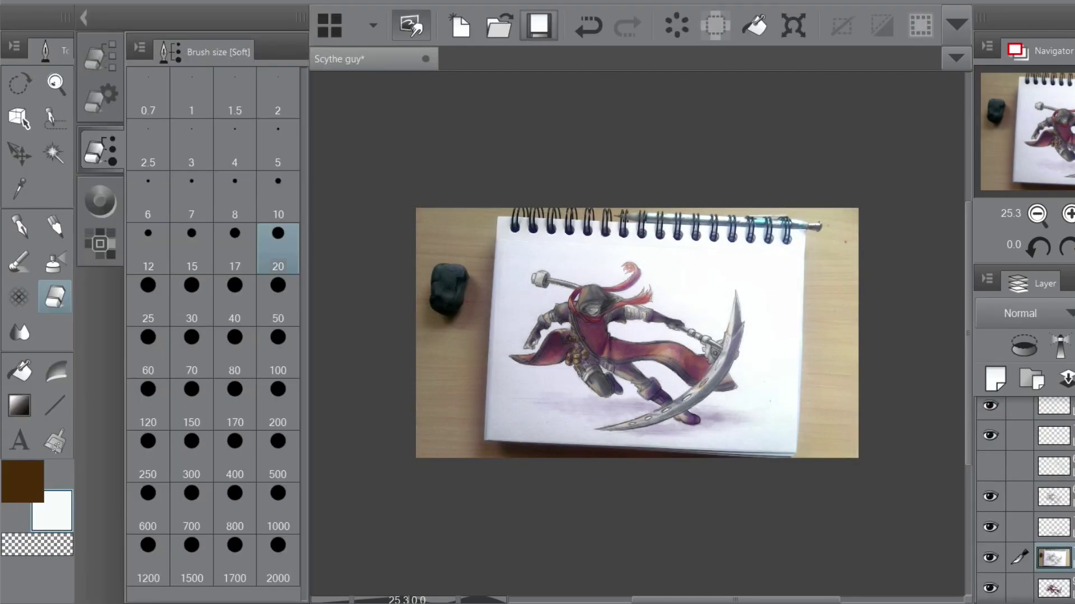
# Paint a selection over the kneaded eraser beside the notebook with the Selection pen at size 20.
pyautogui.press('m')
pyautogui.hotkey('ctrl', 'a')
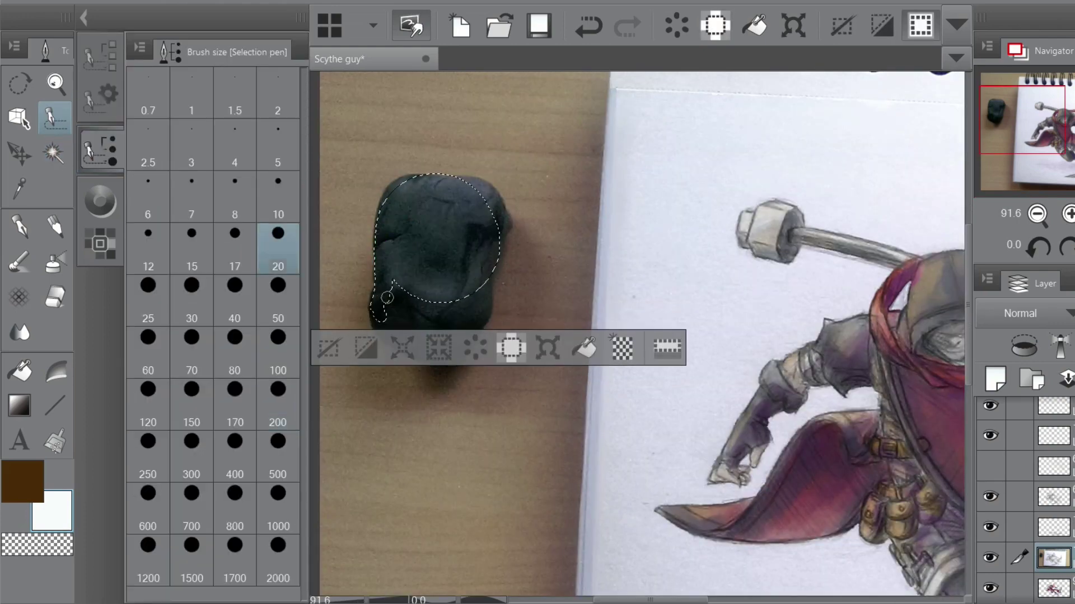
pyautogui.moveTo(488, 250); pyautogui.dragTo(501, 217)
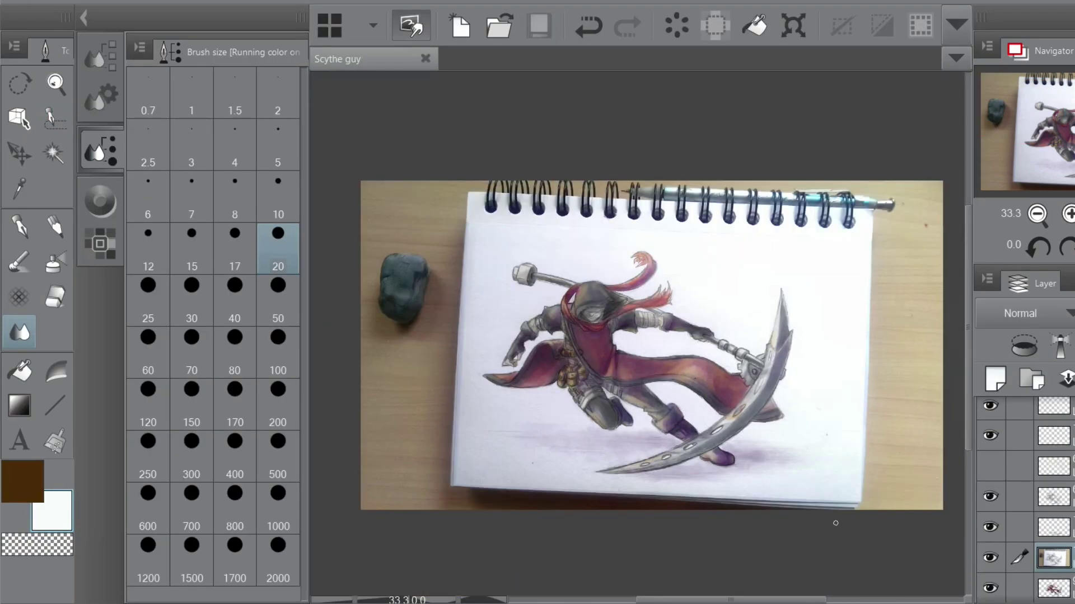
# Auto-select the white notebook page, set its brightness to -2, clear the selection and save the drawing.
pyautogui.press('w')
pyautogui.click(823, 437)
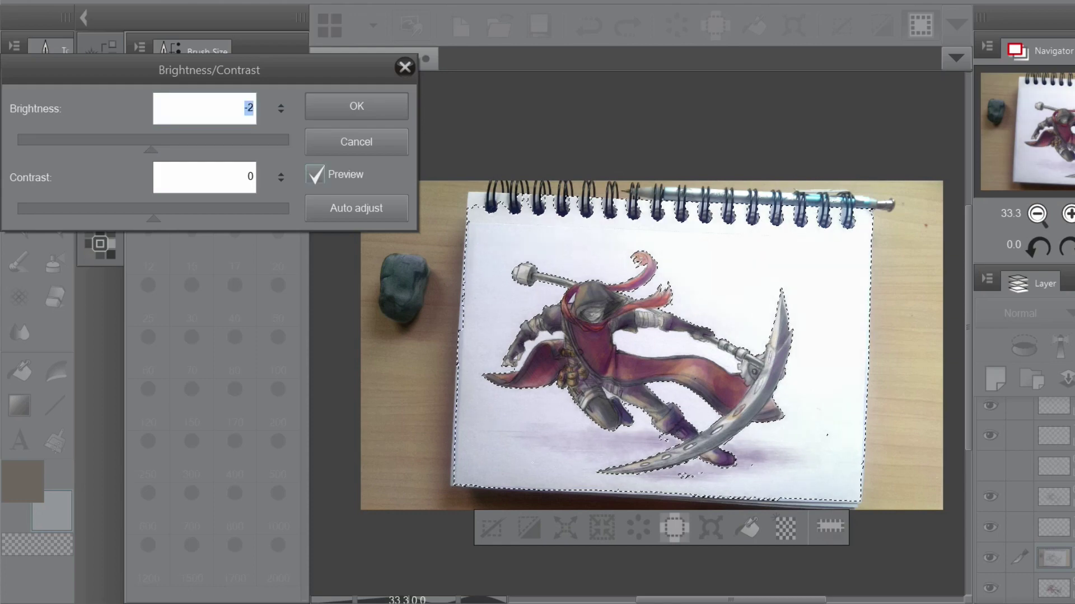
pyautogui.press('Return')
pyautogui.hotkey('ctrl', 'd')
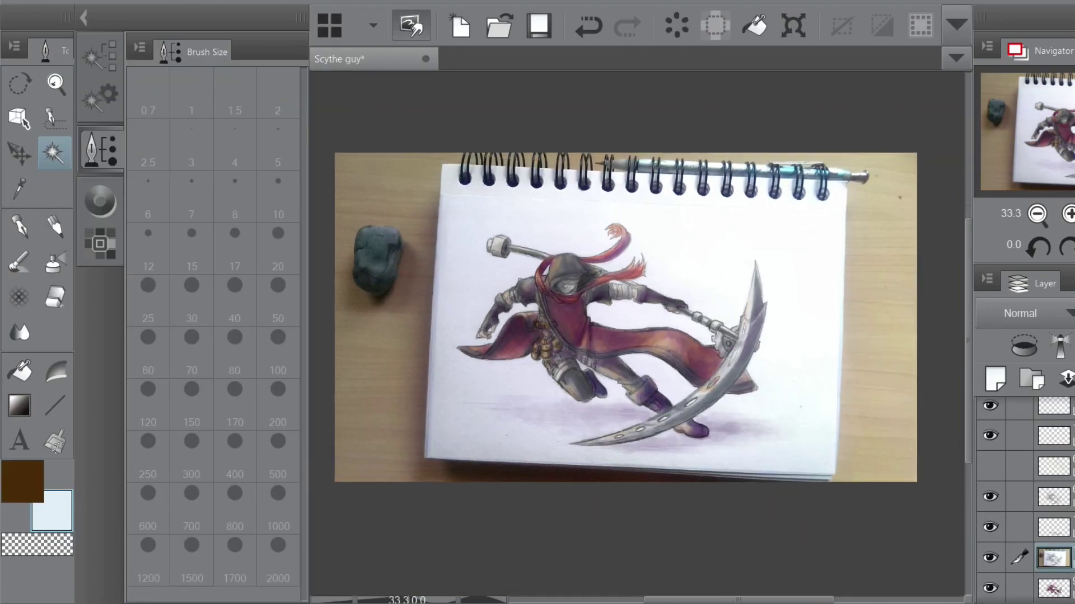
pyautogui.hotkey('ctrl', 's')
pyautogui.press('m')
pyautogui.hotkey('ctrl', 'a')
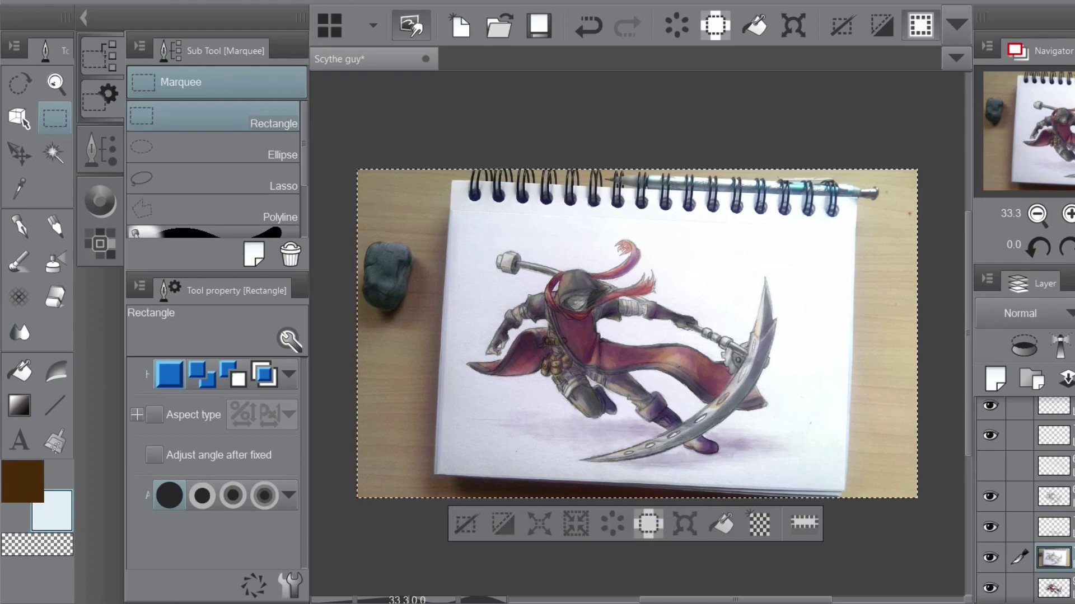
pyautogui.hotkey('ctrl', 'd')
# Write the artist's signature in black with the Pen tool near the lower-right corner of the notebook page.
pyautogui.hotkey('ctrl', '-')
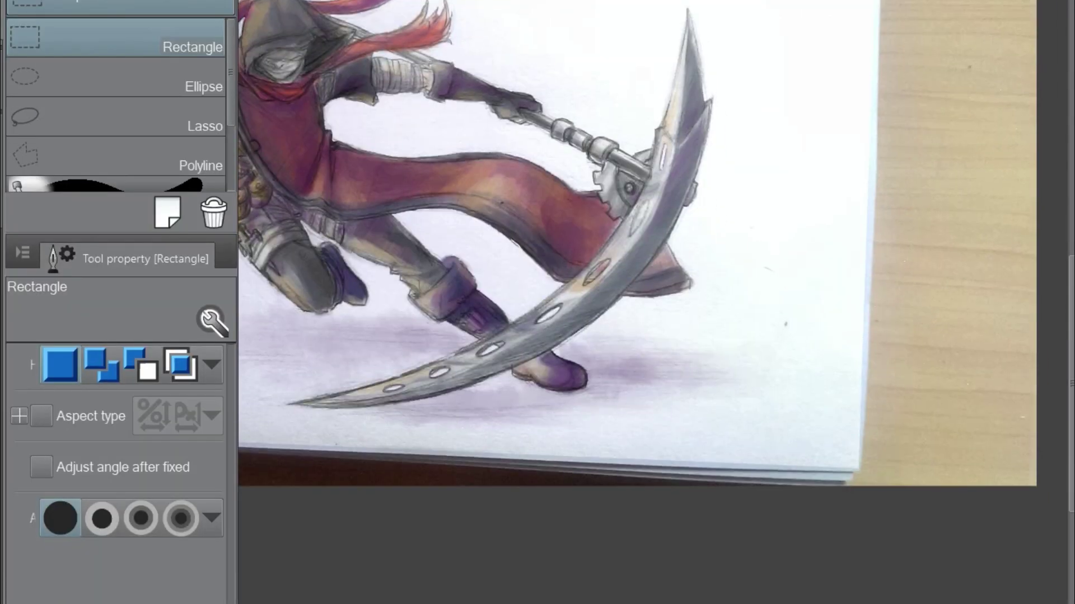
pyautogui.press('p')
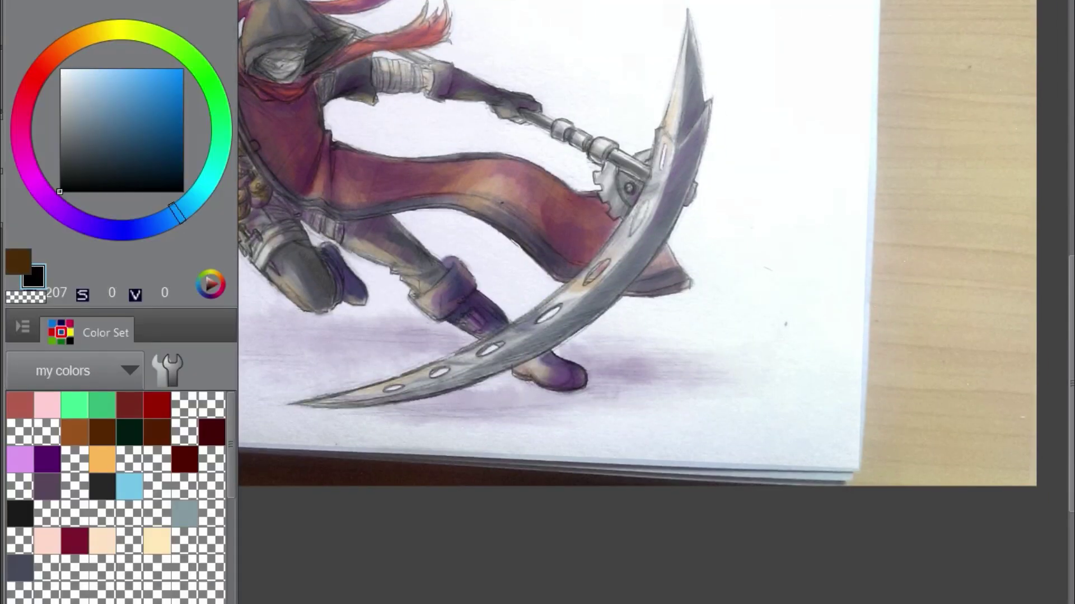
pyautogui.scroll(2, 928, 431)
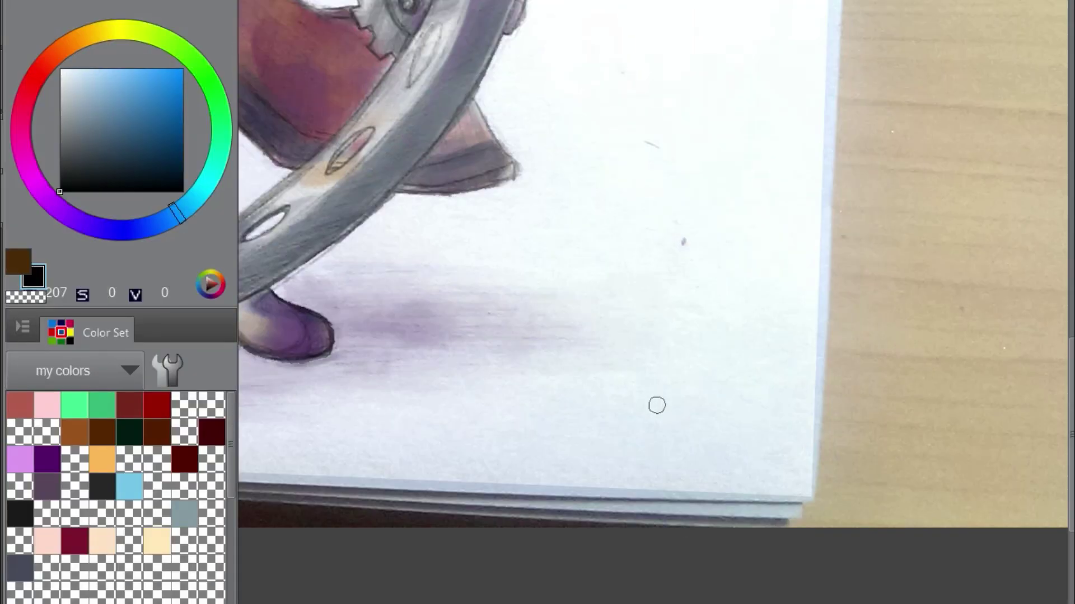
pyautogui.scroll(-5, 688, 351)
pyautogui.scroll(2, 721, 459)
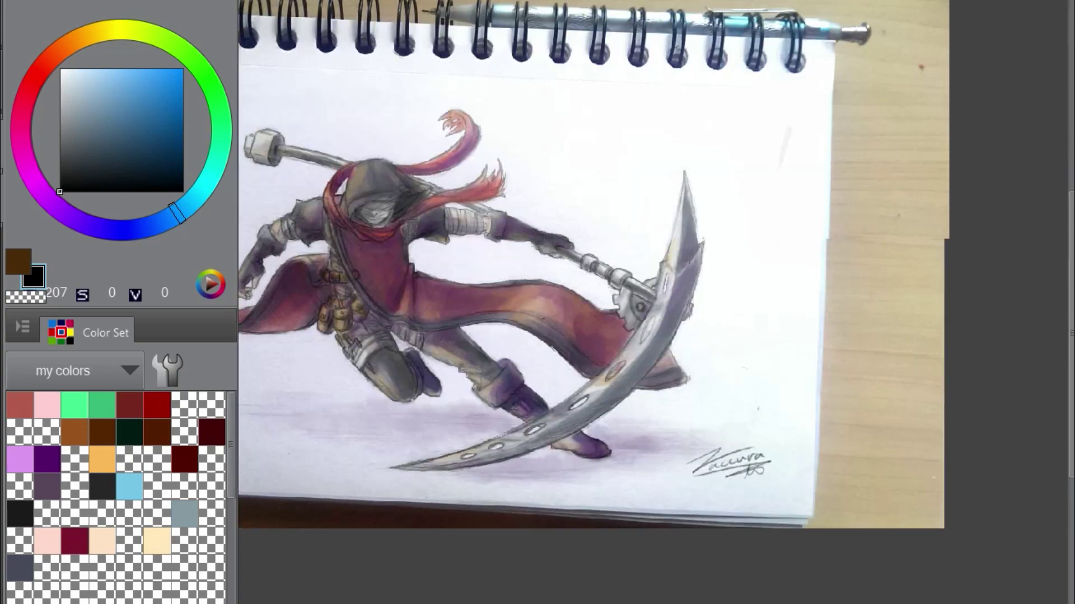
pyautogui.scroll(-1, 710, 464)
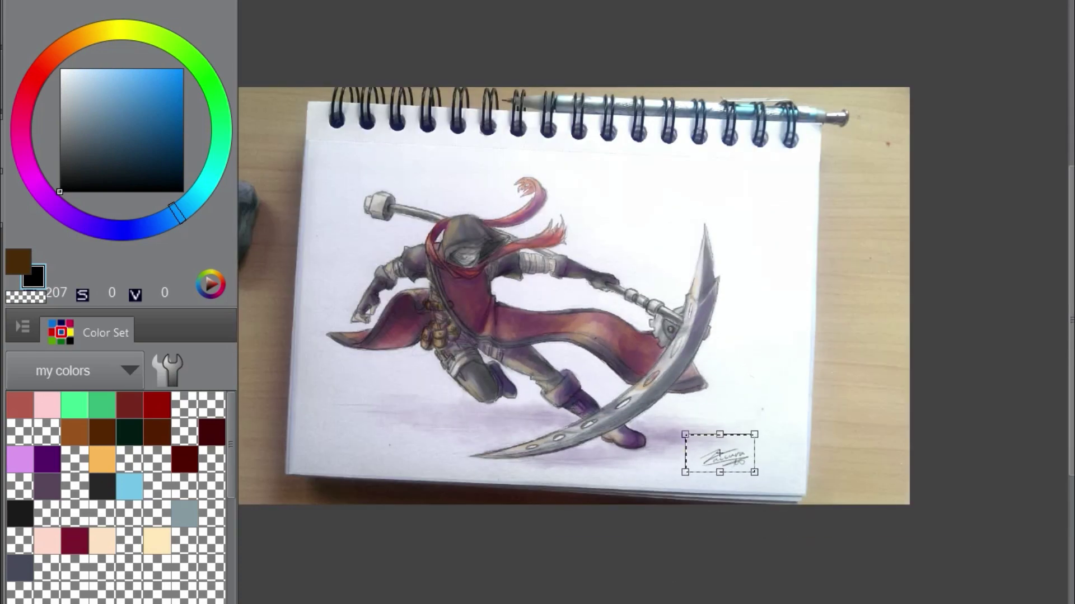
# Scale down the signature, rotate it slightly clockwise and place it just below the figure's left coat tail.
pyautogui.moveTo(719, 453); pyautogui.dragTo(756, 465)
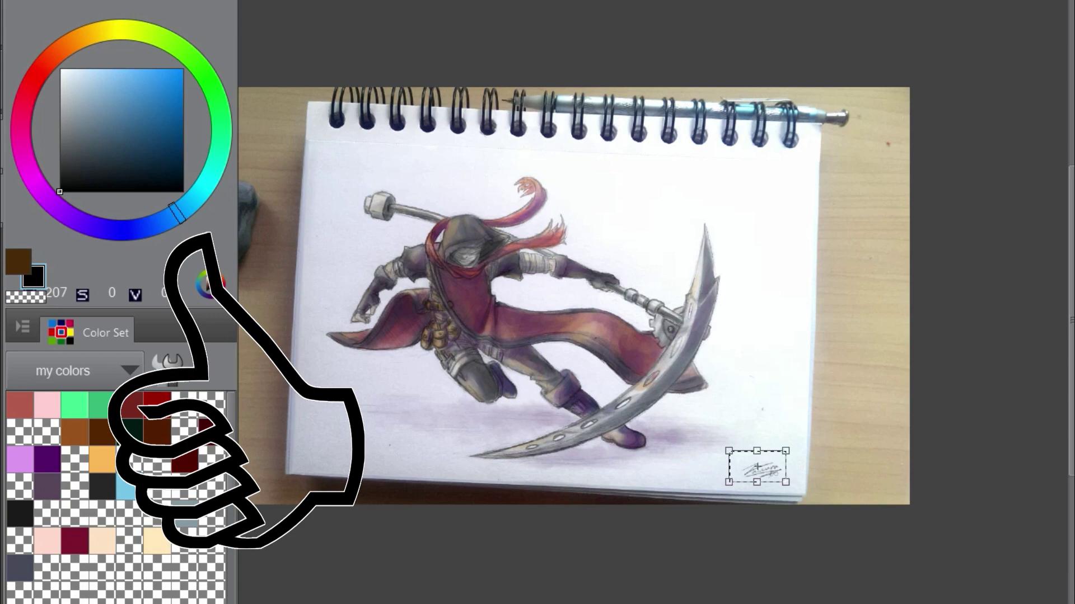
pyautogui.scroll(-1, 574, 295)
pyautogui.scroll(1, 574, 296)
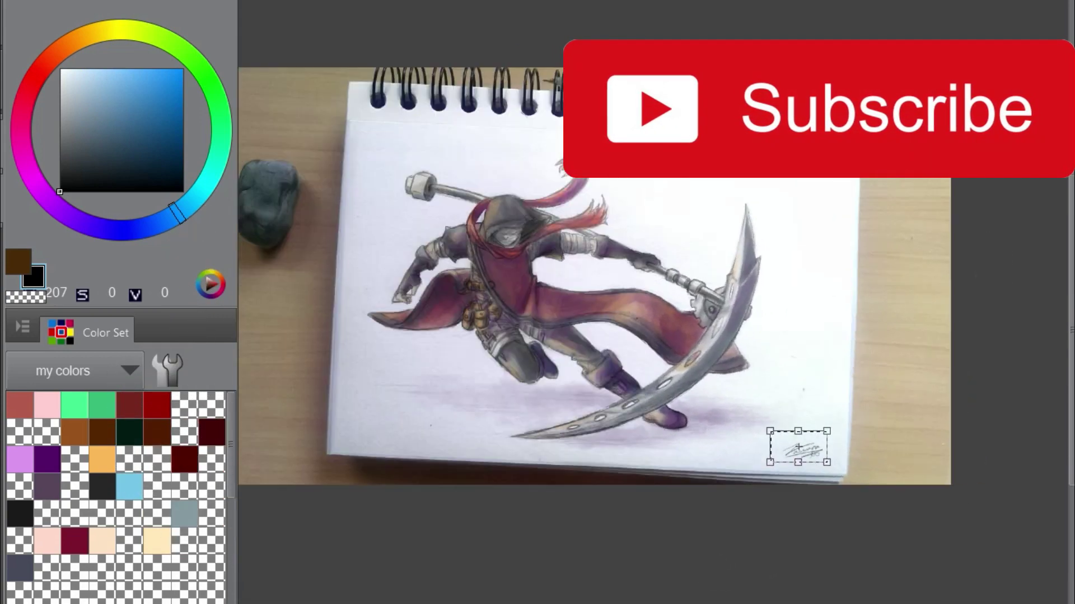
pyautogui.moveTo(800, 447)
pyautogui.mouseDown()
pyautogui.moveTo(801, 433)
pyautogui.moveTo(696, 453)
pyautogui.moveTo(783, 451)
pyautogui.mouseUp()
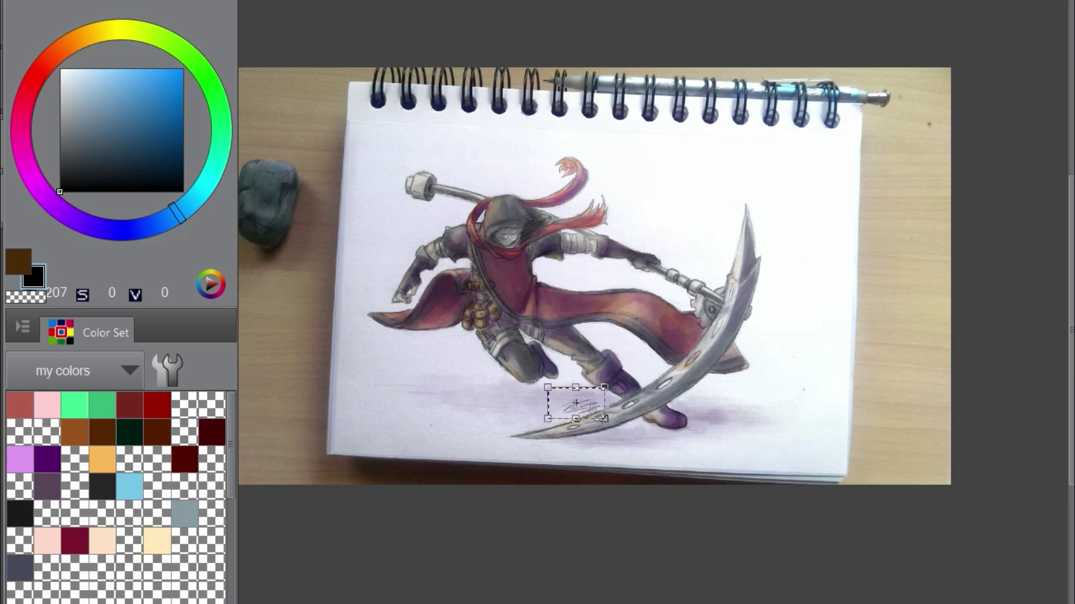
pyautogui.moveTo(400, 352); pyautogui.dragTo(376, 335)
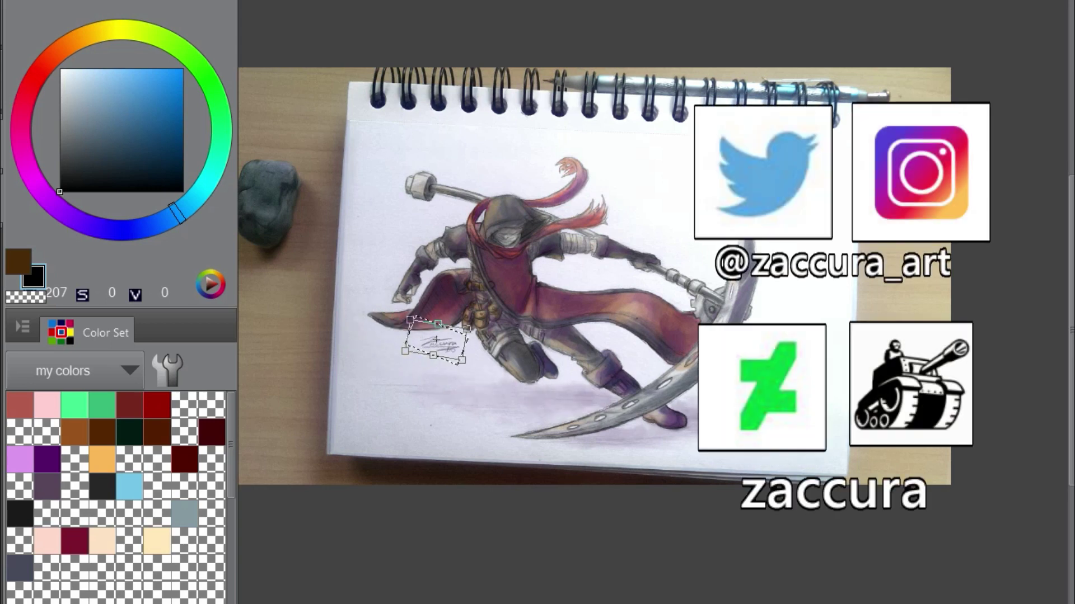
pyautogui.scroll(2, 537, 328)
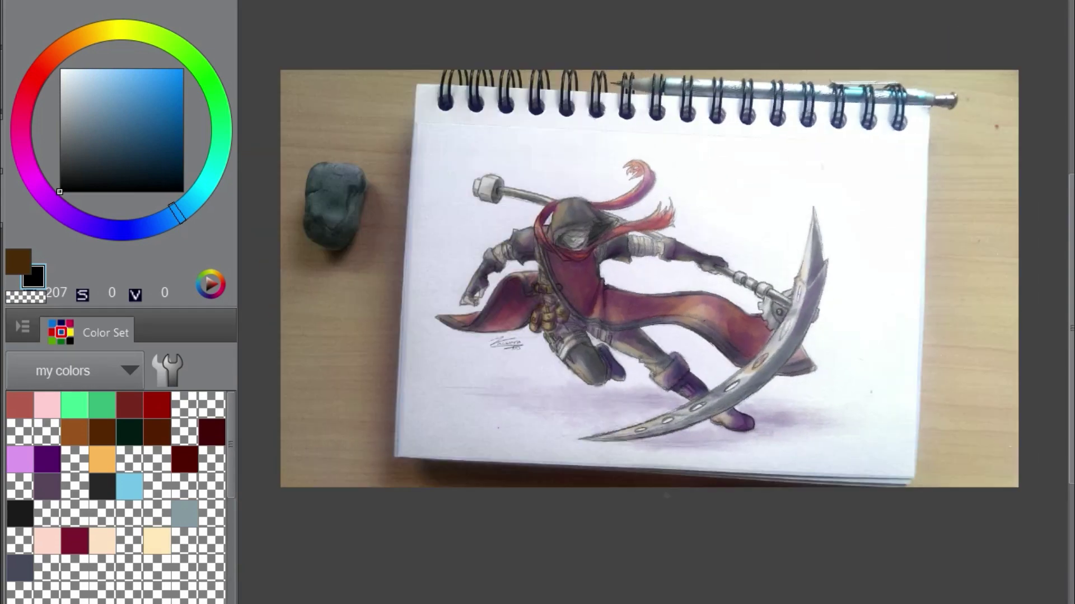
pyautogui.scroll(2, 465, 322)
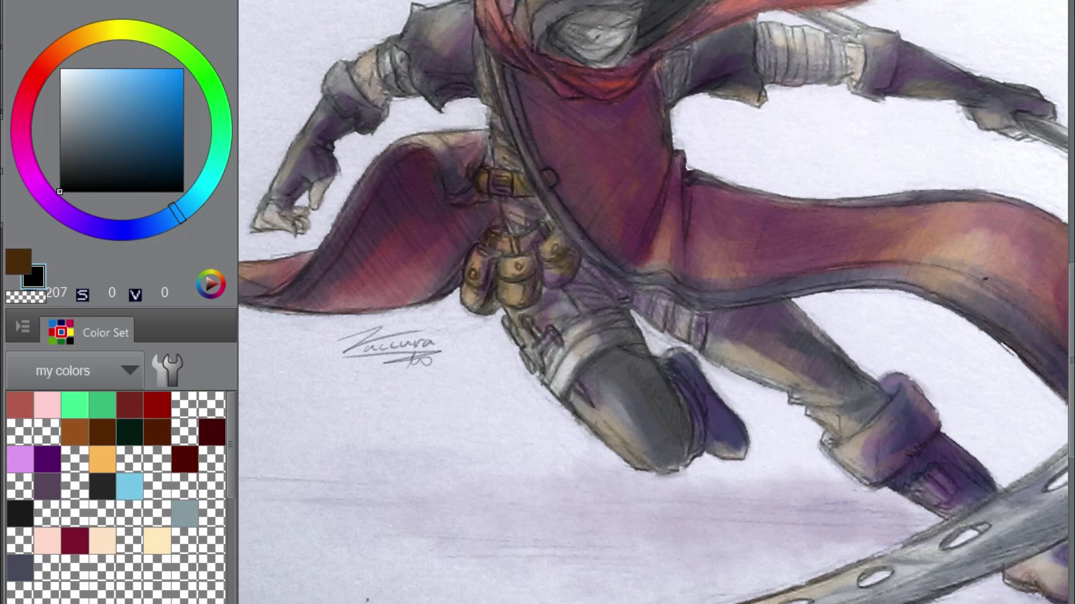